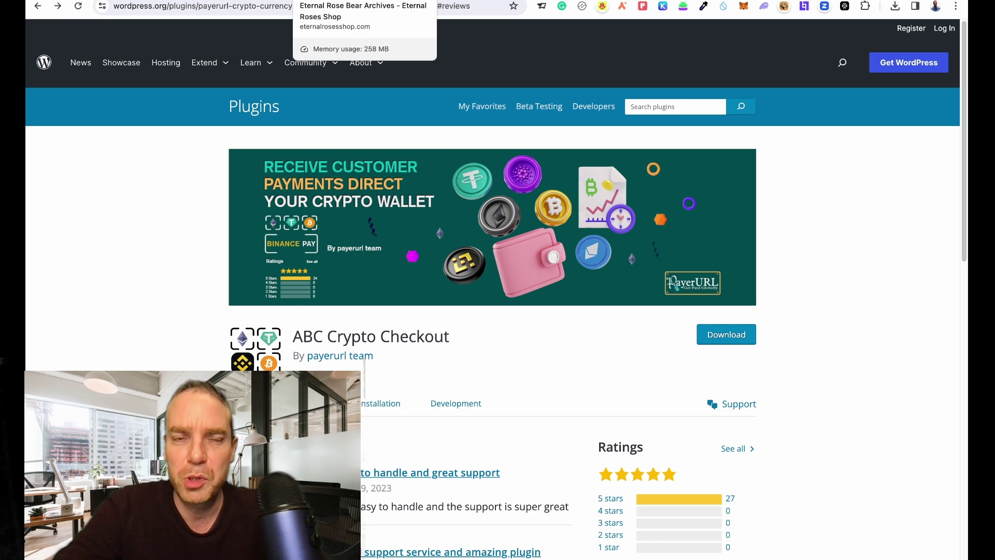
# Step: Switch to the store's Eternal Rose Bear category page tab
pyautogui.click(362, 0)
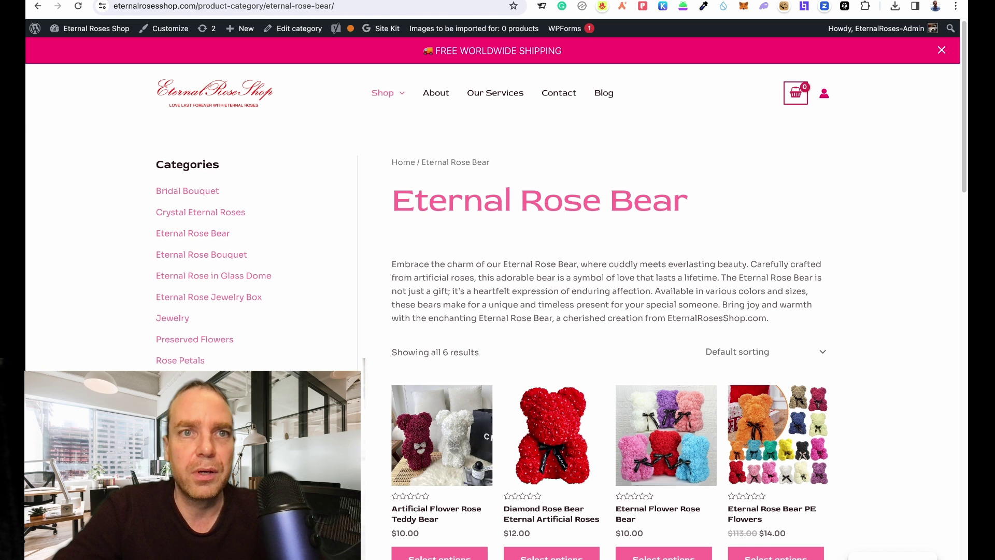
# Step: Return to the WordPress.org ABC Crypto Checkout plugin page
pyautogui.hotkey('ctrl', 'shift', 'Tab')
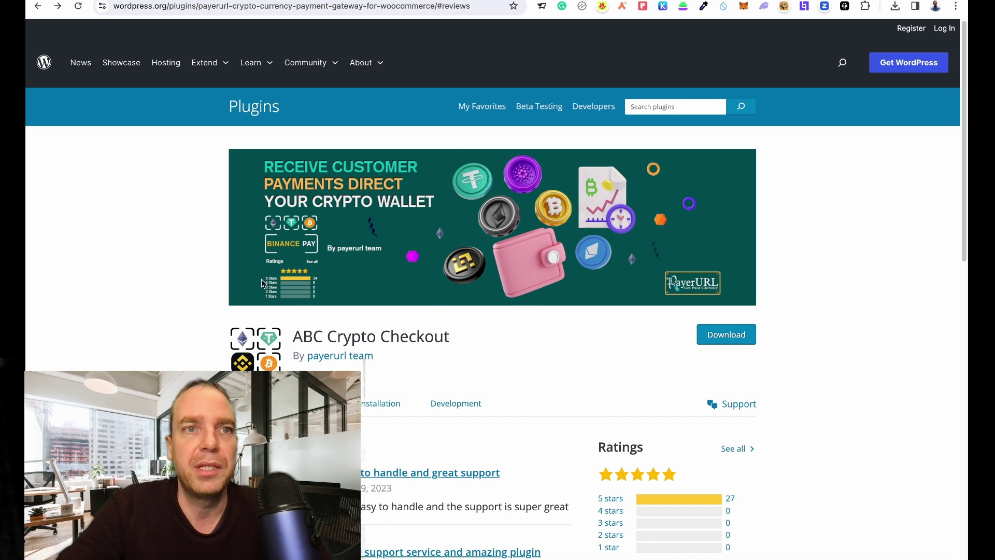
# Step: Close the ABC Crypto Checkout details and scroll the crypto payment results to its card
pyautogui.hotkey('ctrl', 'w')
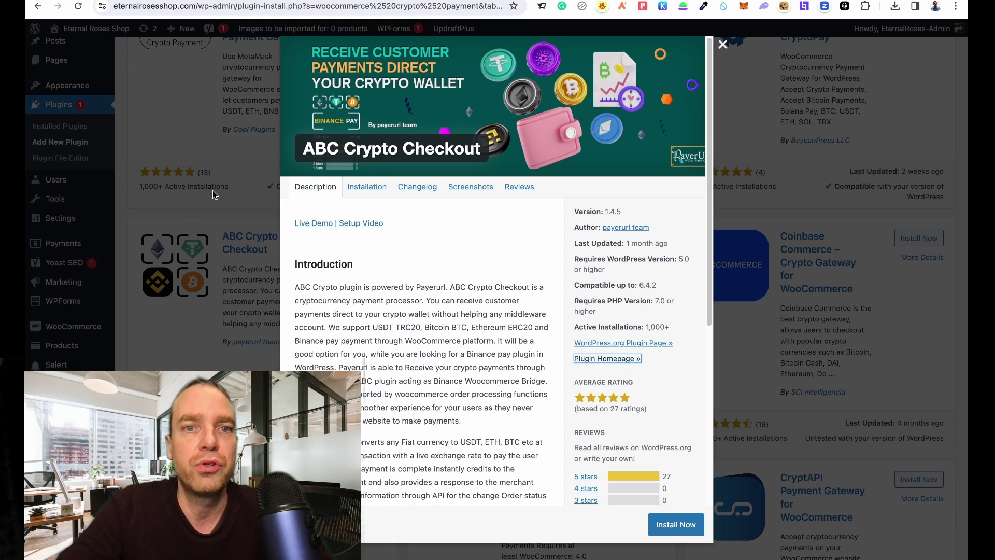
pyautogui.click(173, 228)
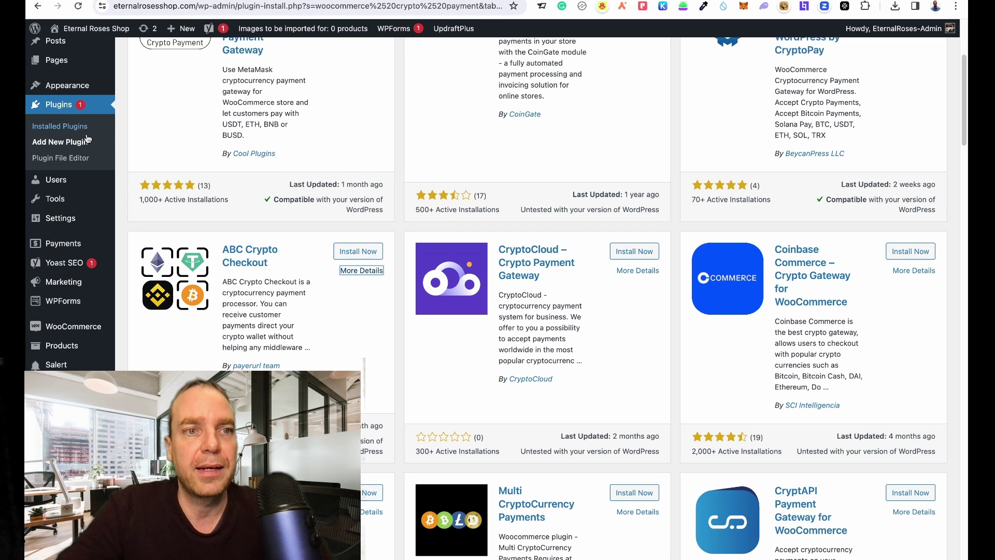
pyautogui.scroll(4, 680, 158)
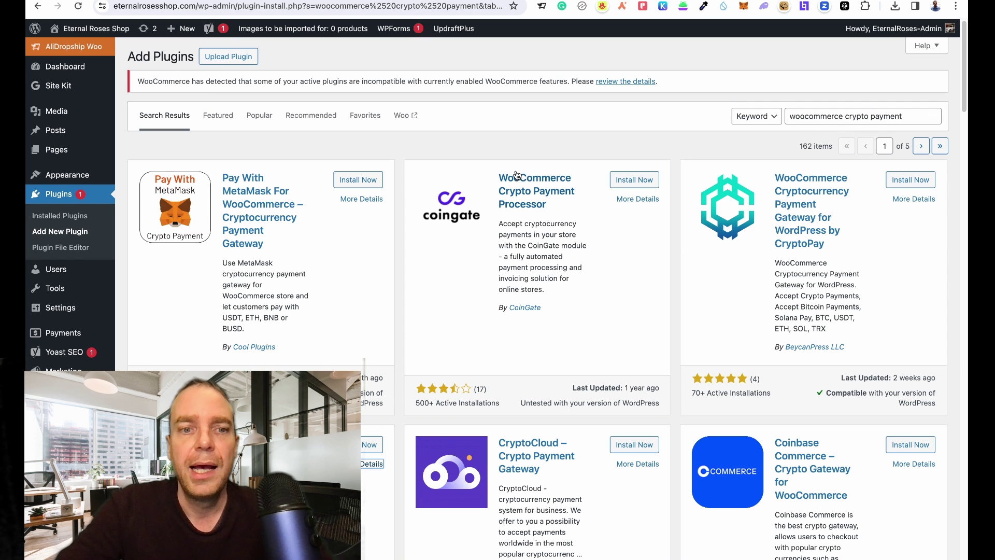
pyautogui.scroll(-3, 518, 238)
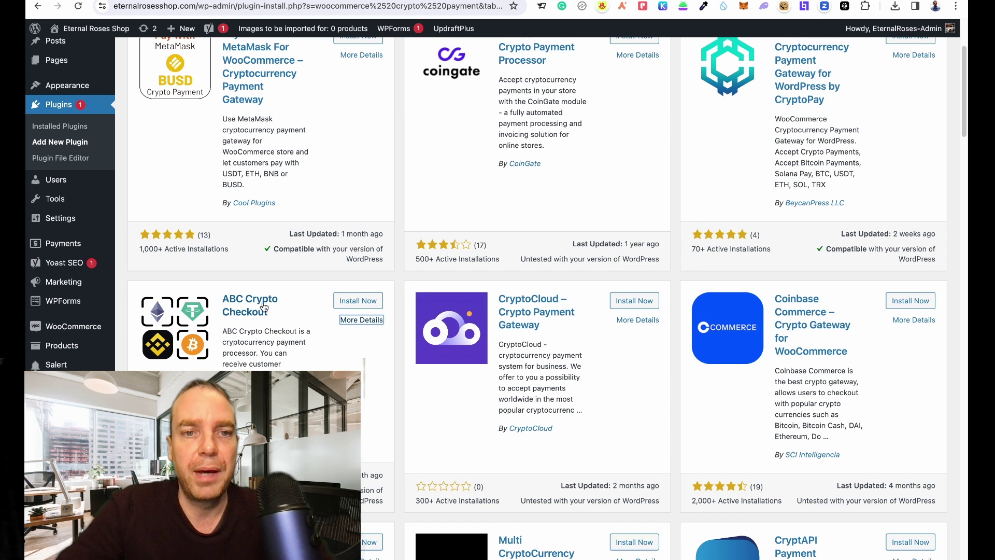
pyautogui.scroll(-1, 302, 325)
pyautogui.scroll(-1, 302, 326)
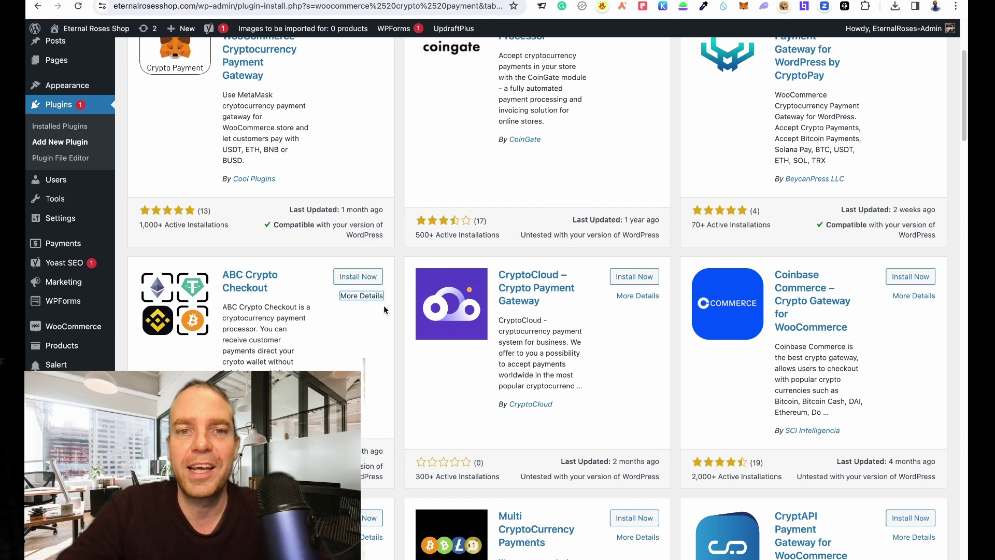
# Step: Install ABC Crypto Checkout and view it in the Installed Plugins list
pyautogui.click(366, 277)
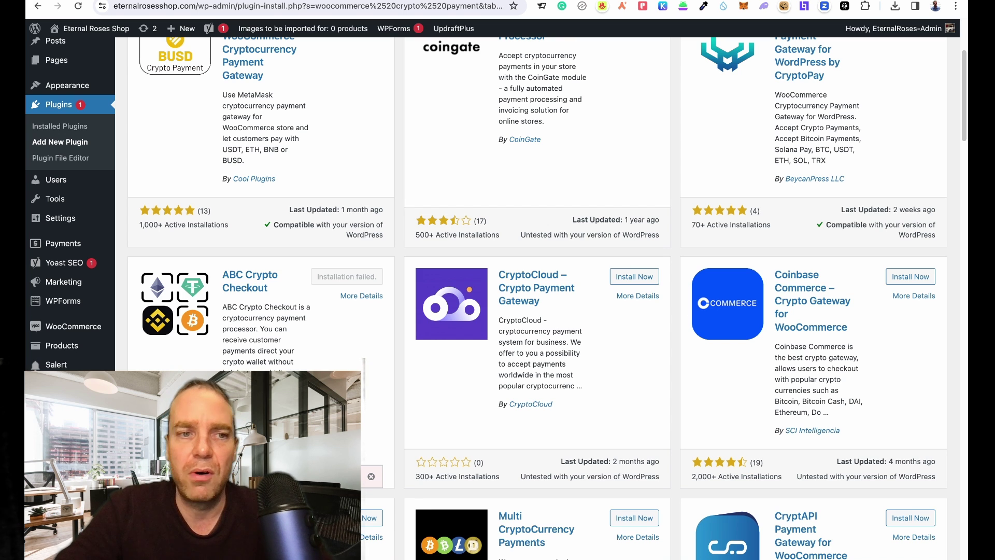
pyautogui.click(60, 131)
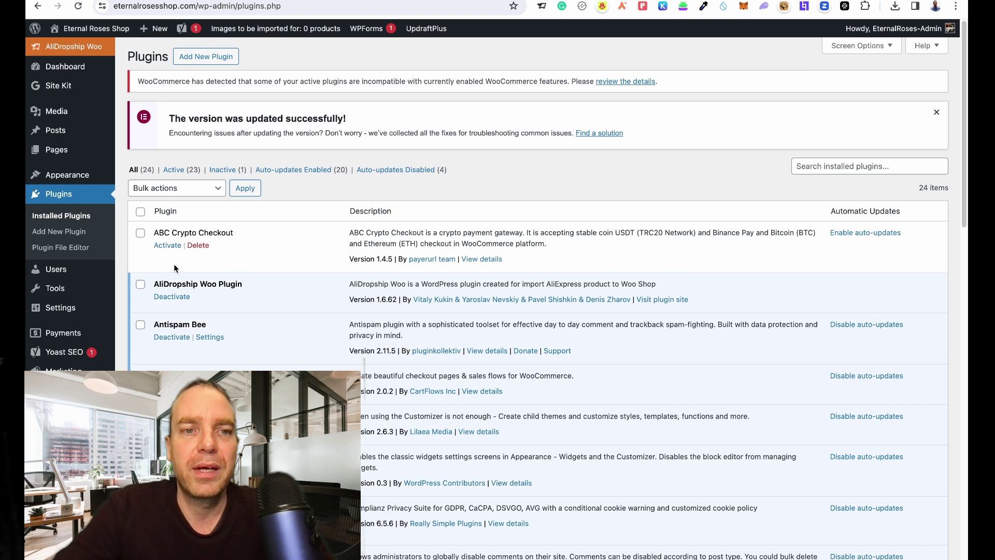
# Step: Activate ABC Crypto Checkout, enable its auto-updates, and bring up its Payerurl settings
pyautogui.click(169, 248)
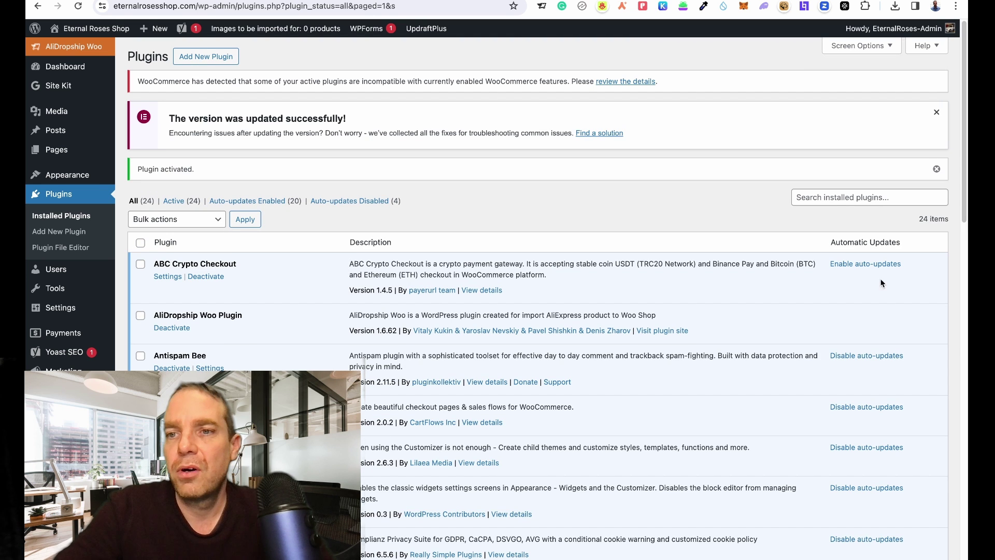
pyautogui.click(858, 265)
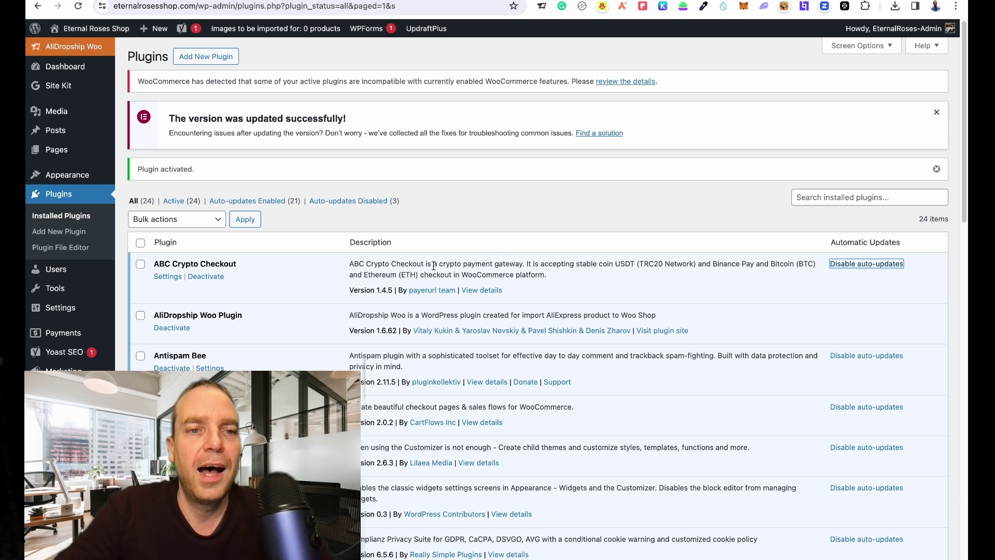
pyautogui.click(170, 279)
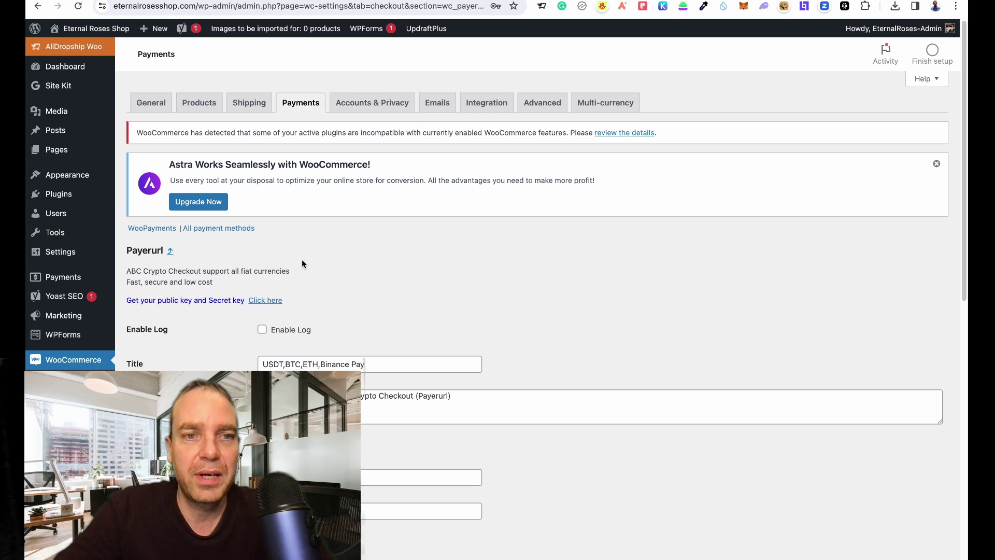
# Step: Change the Payerurl checkout title to 'Pay With Crypto'
pyautogui.scroll(-2, 452, 238)
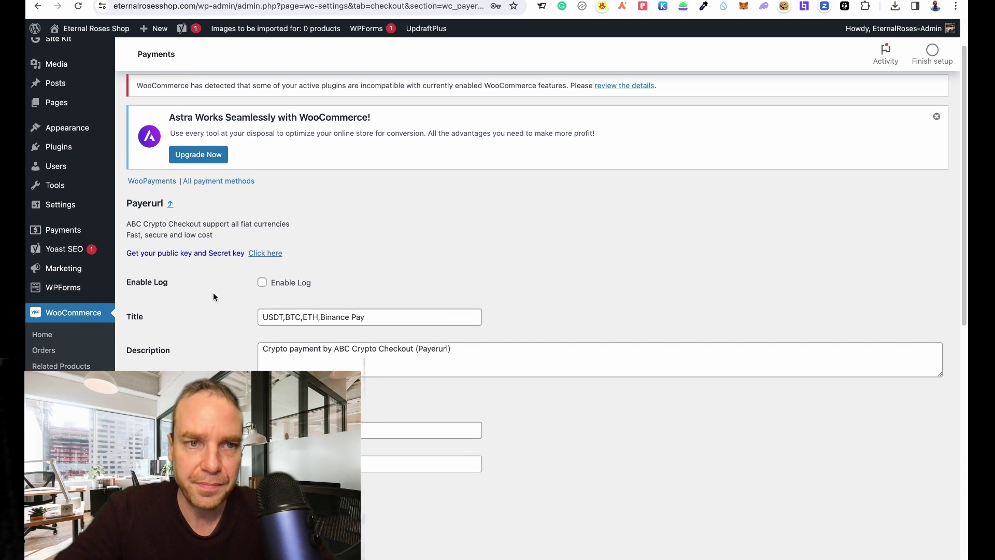
pyautogui.scroll(2, 405, 232)
pyautogui.scroll(-3, 406, 232)
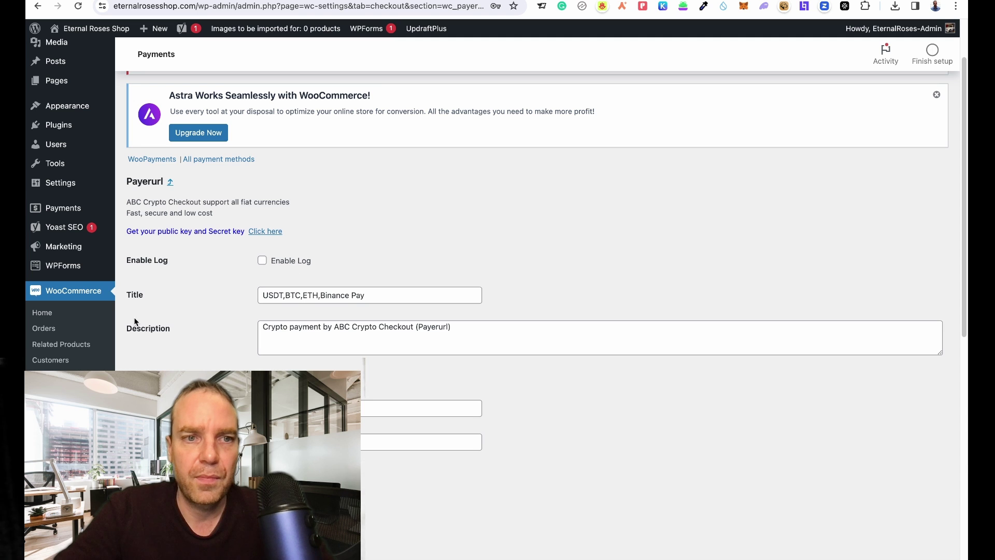
pyautogui.tripleClick(387, 298)
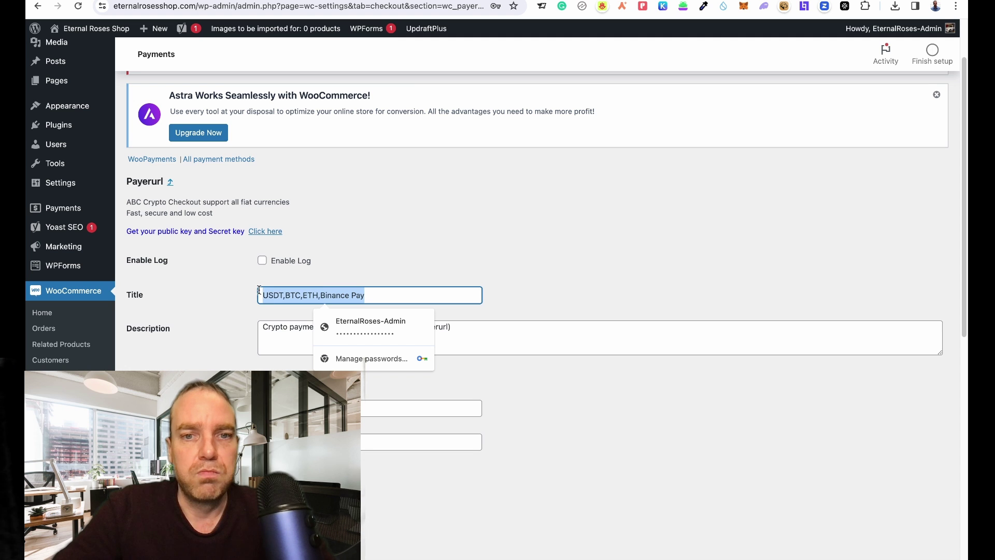
pyautogui.write('Pay')
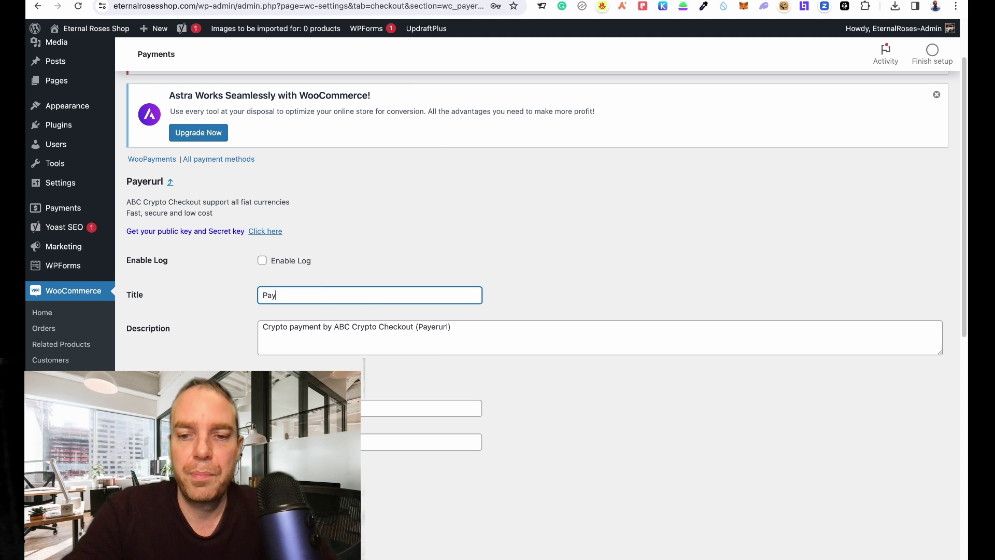
pyautogui.write(' Wit')
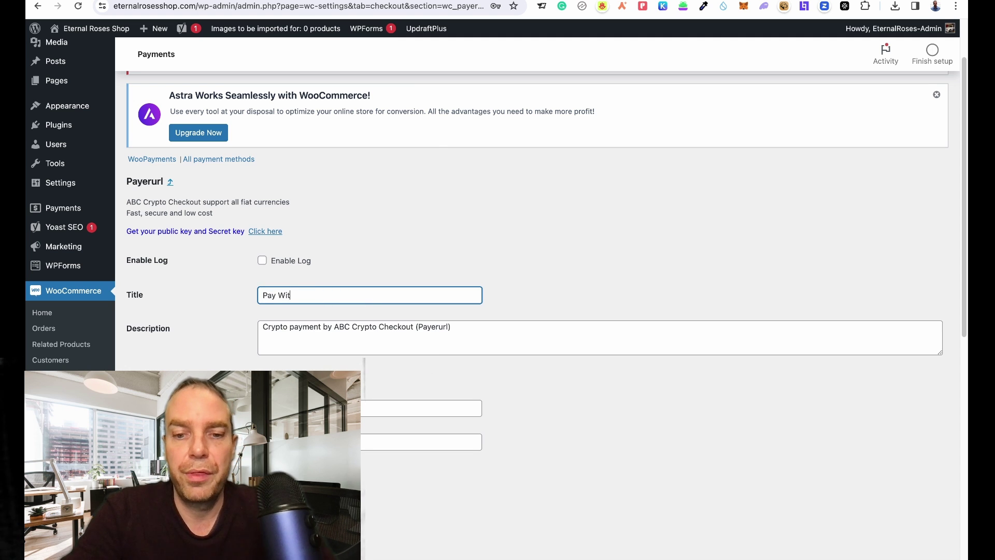
pyautogui.write('h Cryp')
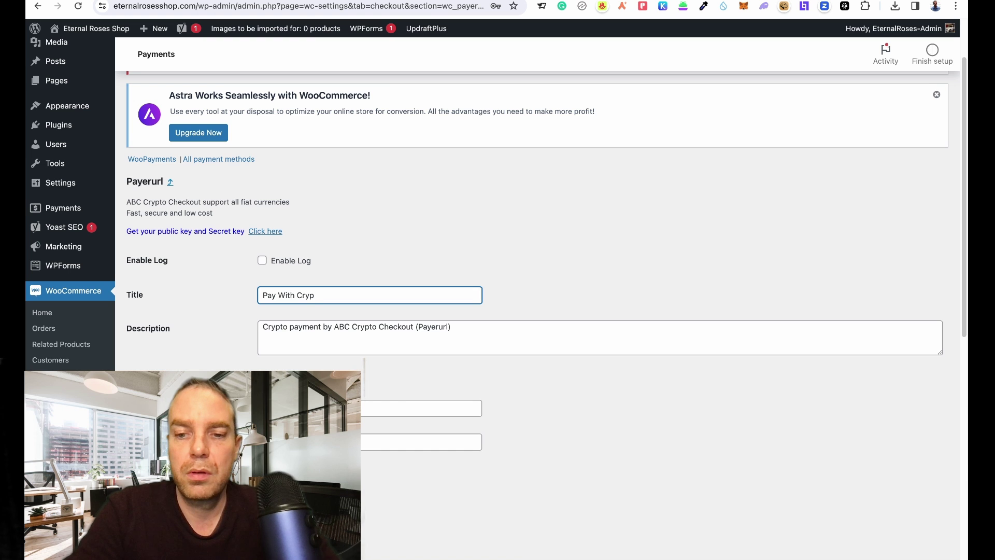
pyautogui.write('to')
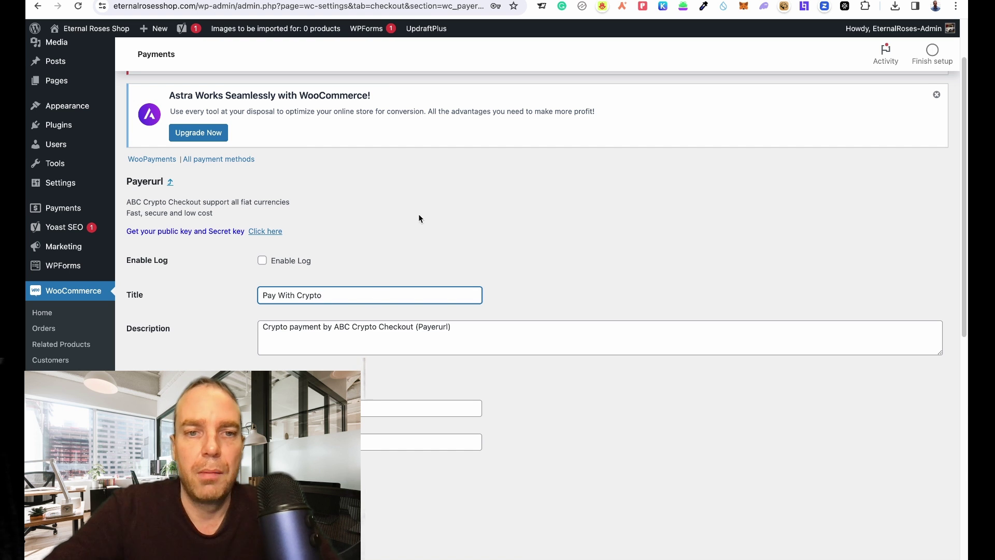
pyautogui.click(446, 228)
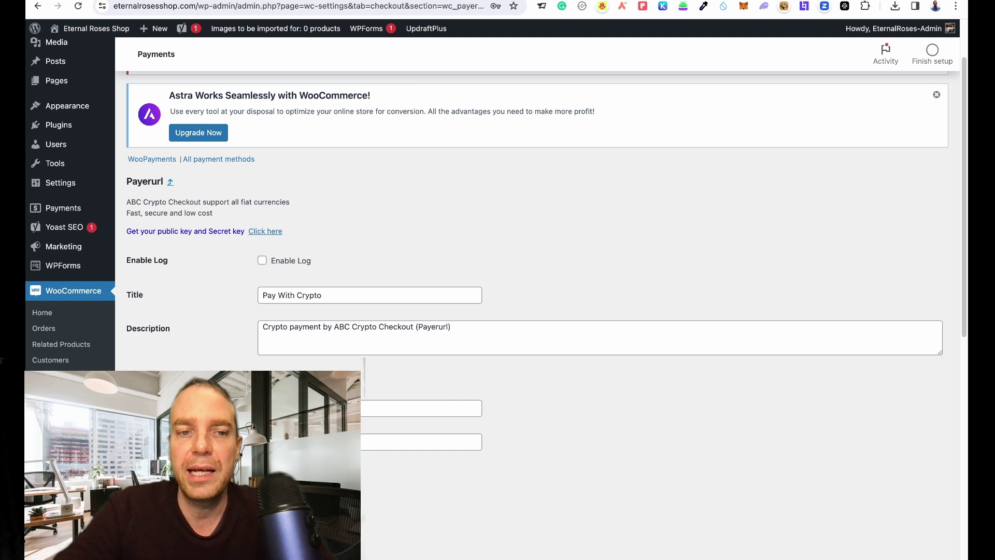
# Step: Scroll the Payerurl settings to review the 'Pay With Crypto' title and empty key fields
pyautogui.scroll(-2, 222, 324)
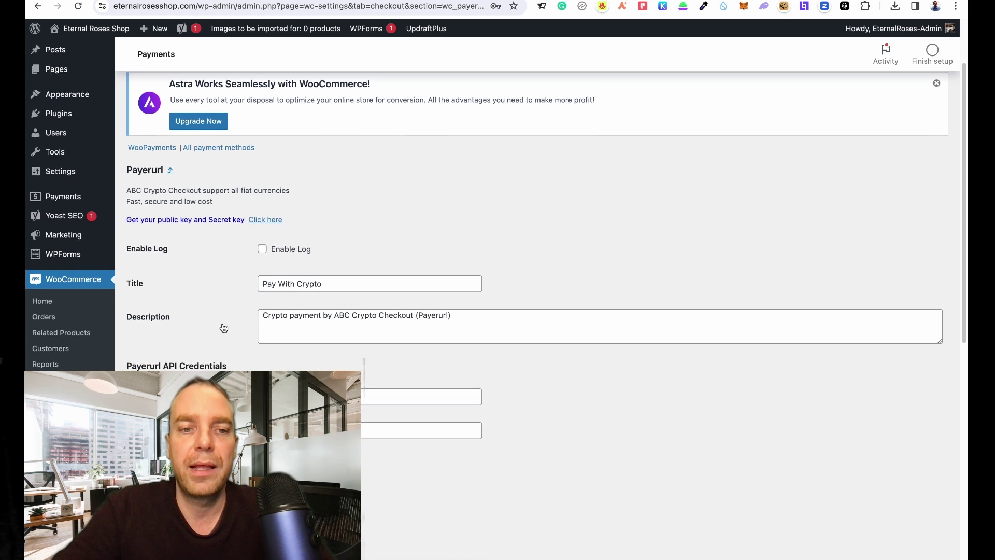
pyautogui.scroll(-5, 223, 329)
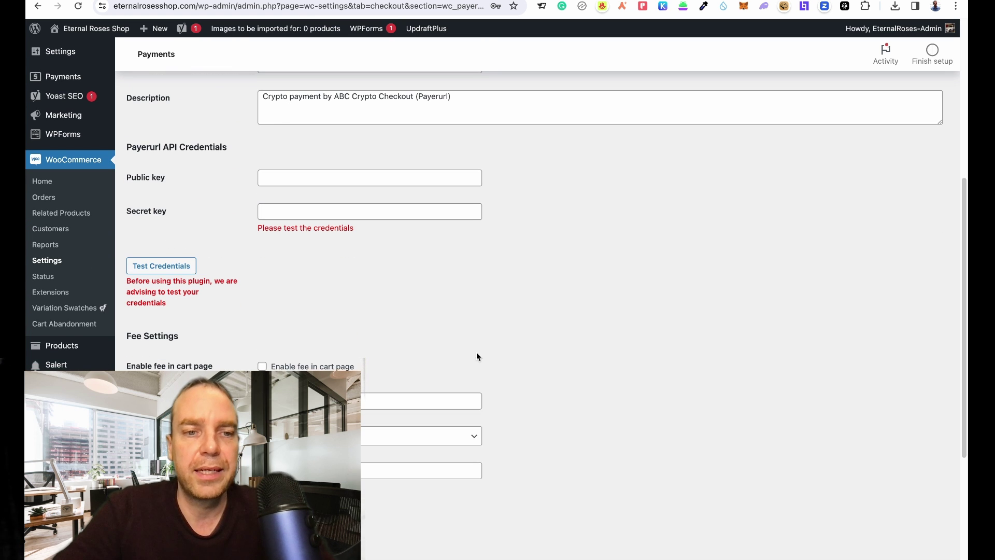
pyautogui.scroll(1, 384, 360)
pyautogui.scroll(7, 414, 368)
pyautogui.scroll(-3, 546, 413)
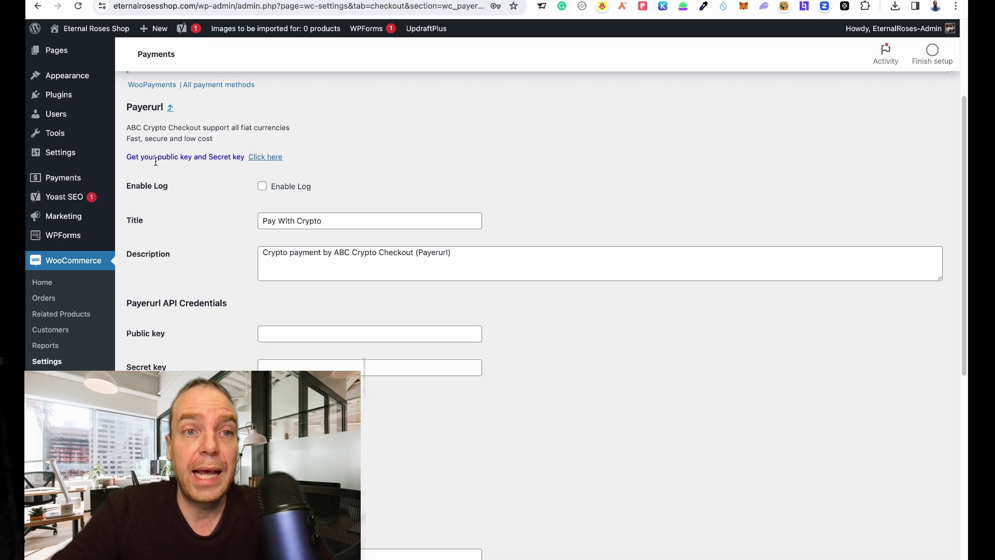
# Step: Open the PayerURL registration page for public and secret keys and start at First name
pyautogui.click(265, 158)
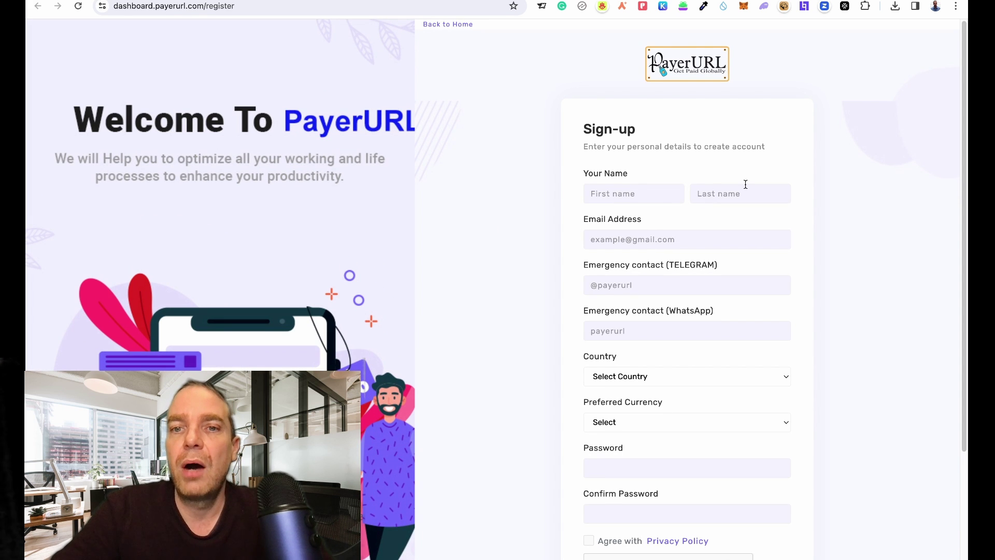
pyautogui.scroll(-2, 890, 177)
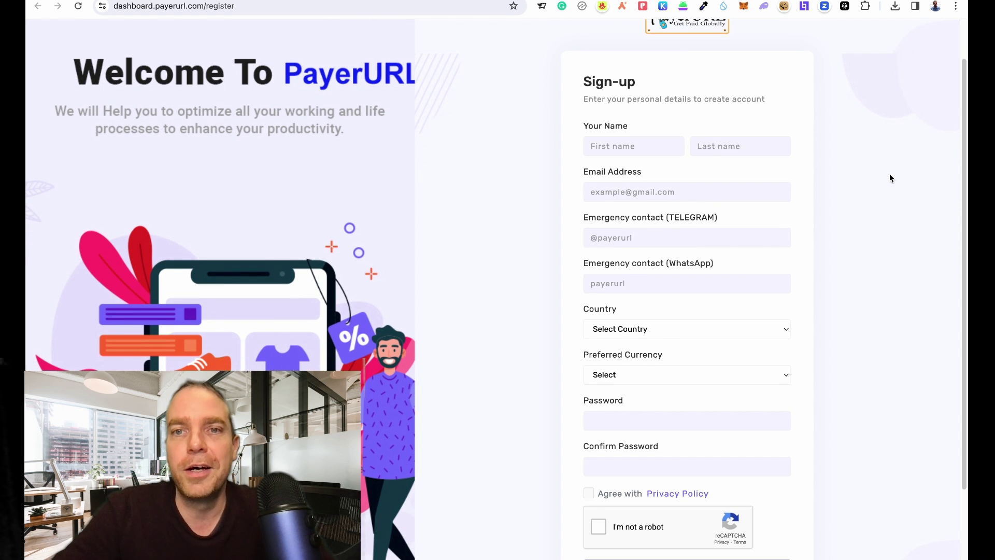
pyautogui.scroll(-2, 889, 177)
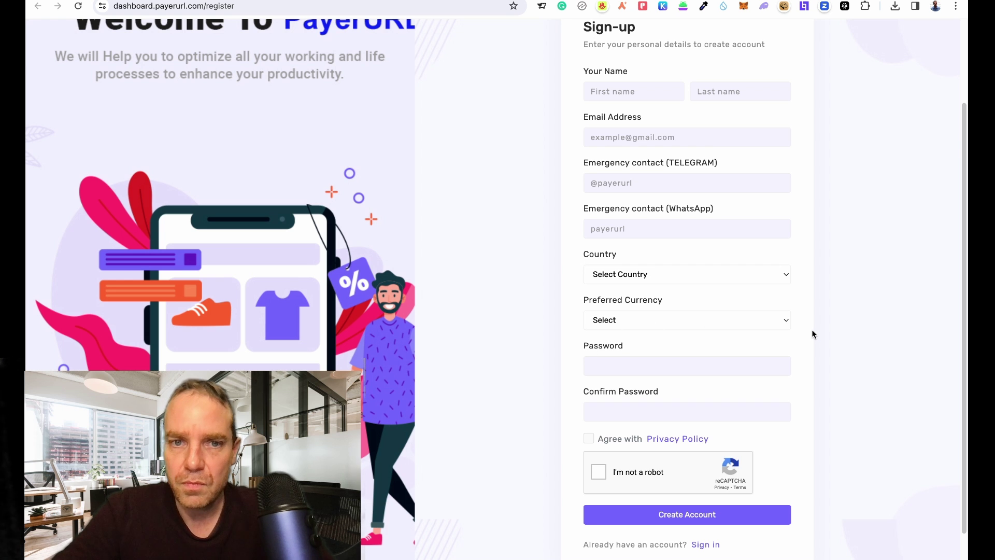
pyautogui.scroll(2, 839, 362)
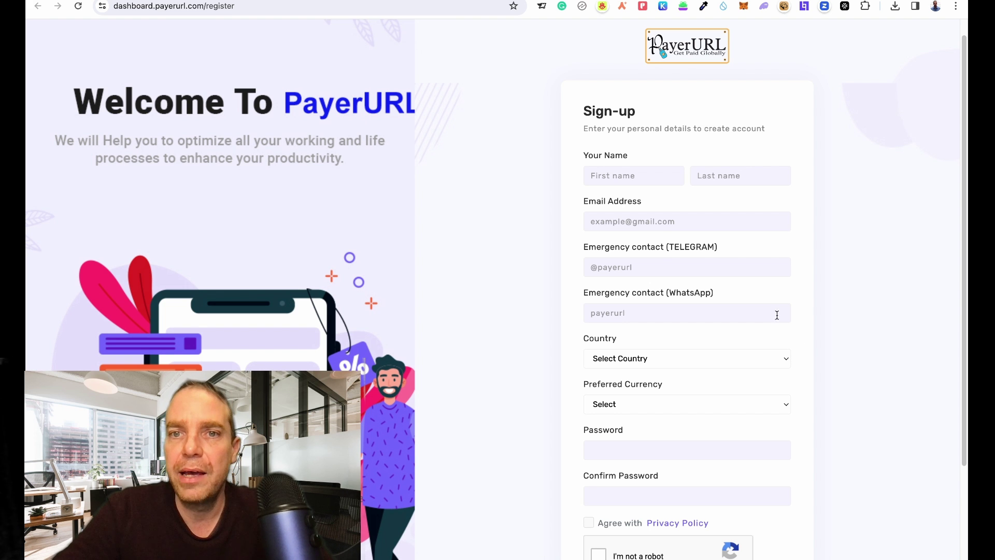
pyautogui.click(628, 176)
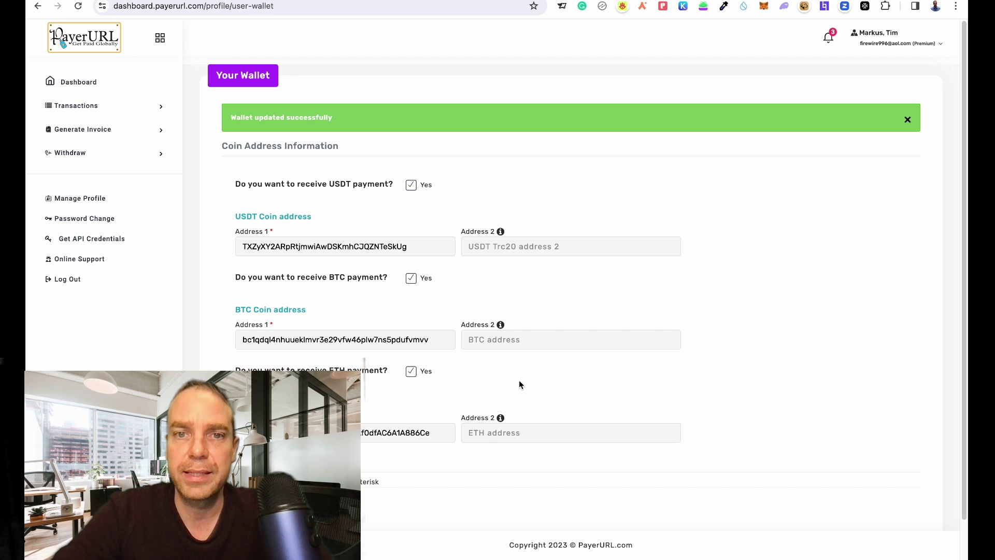
# Step: Scroll the PayerURL Your Wallet page to check the saved USDT, BTC and ETH addresses
pyautogui.scroll(-1, 560, 328)
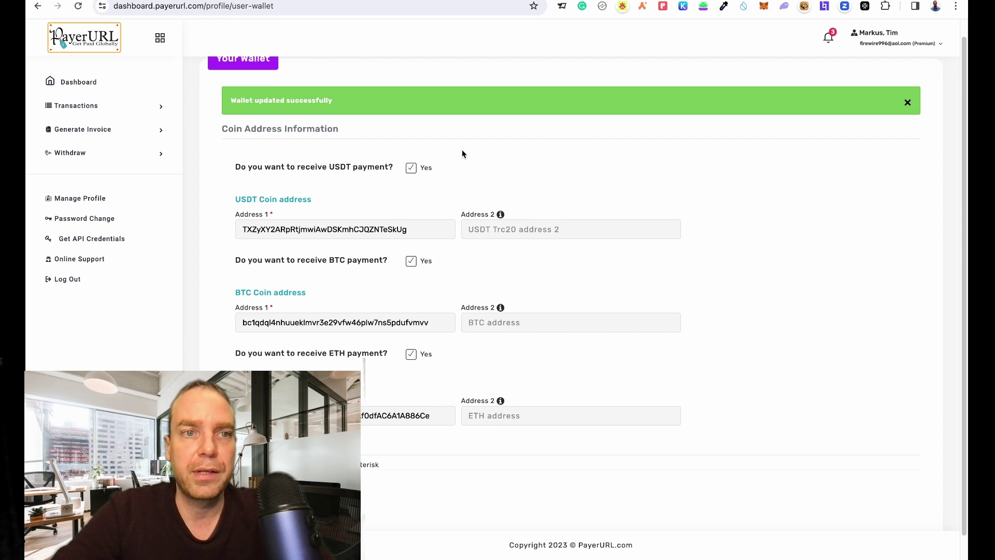
pyautogui.scroll(1, 707, 356)
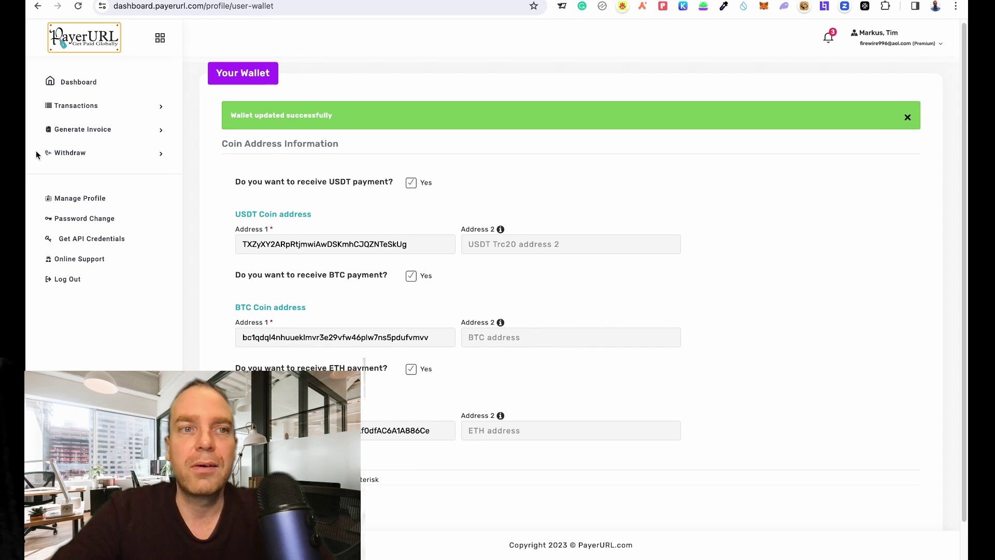
# Step: Browse the PayerURL dashboard's coin balances, visible payment-page coins and Premium plan card
pyautogui.click(86, 85)
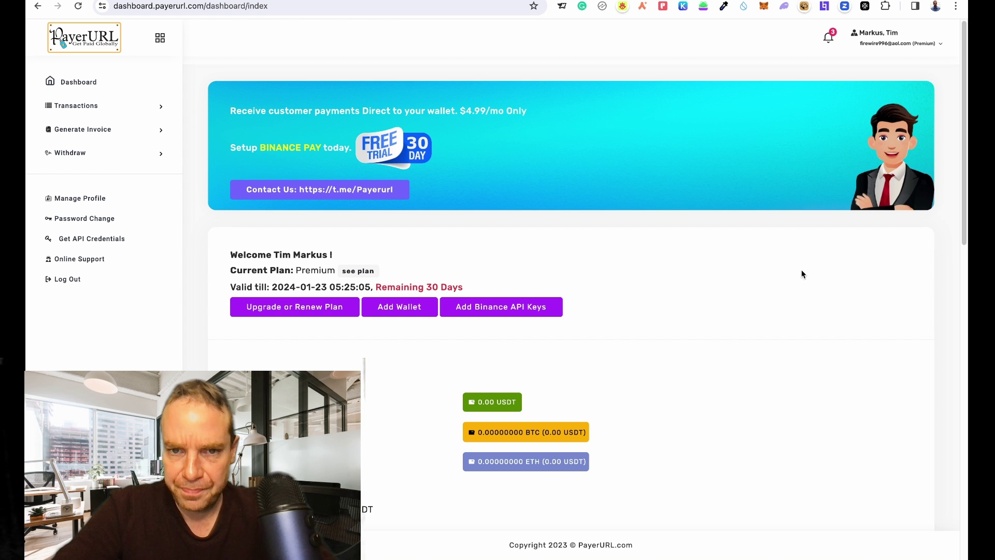
pyautogui.scroll(-5, 801, 269)
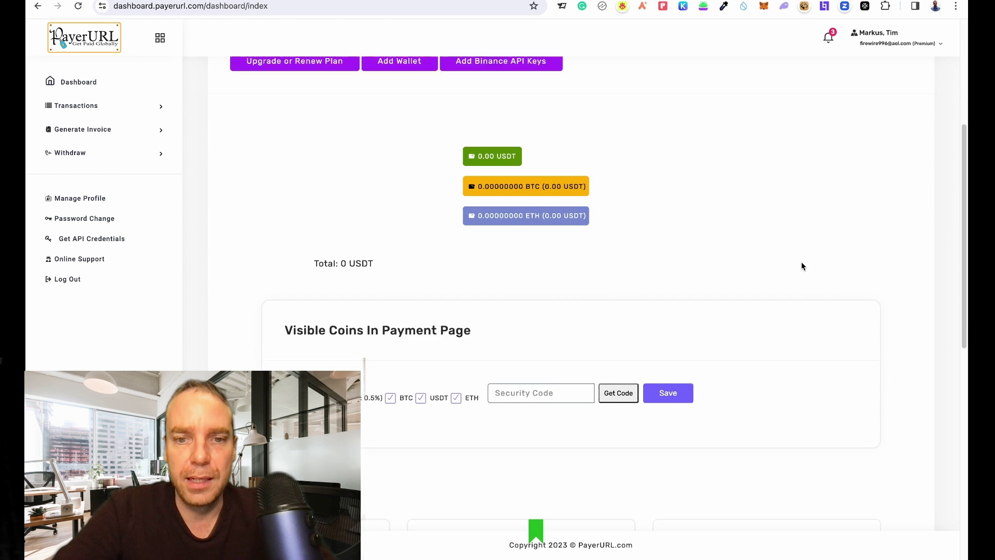
pyautogui.scroll(-7, 802, 265)
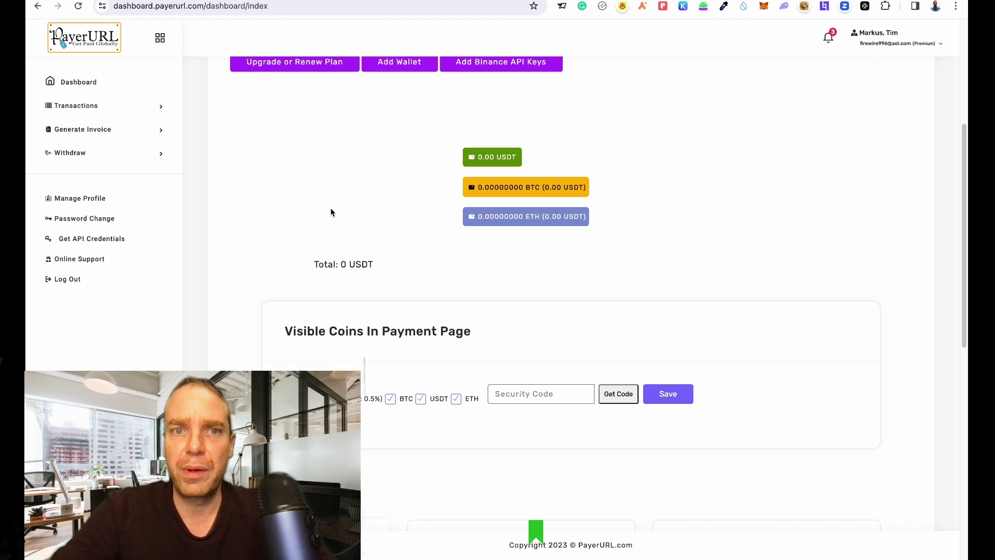
pyautogui.scroll(3, 441, 218)
pyautogui.scroll(-4, 564, 232)
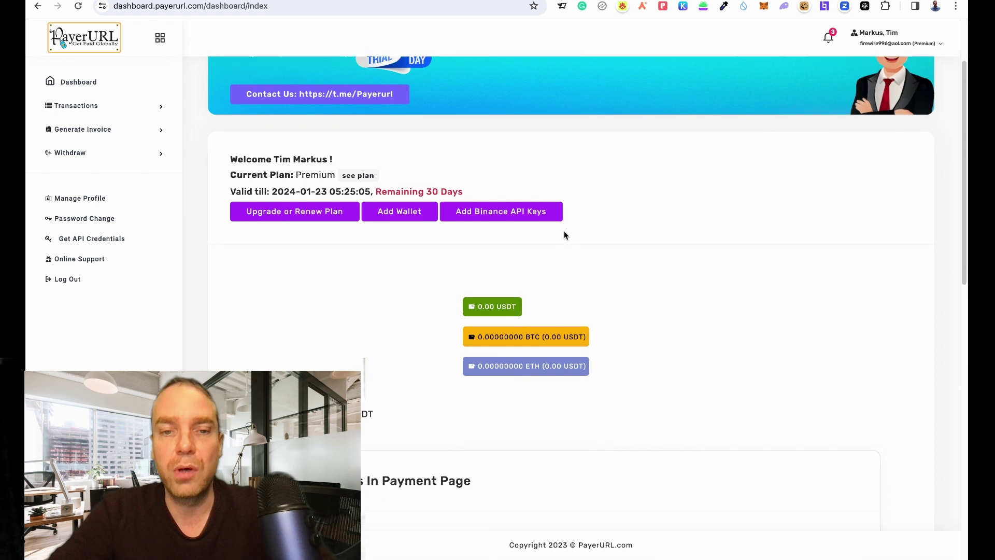
pyautogui.scroll(-4, 571, 224)
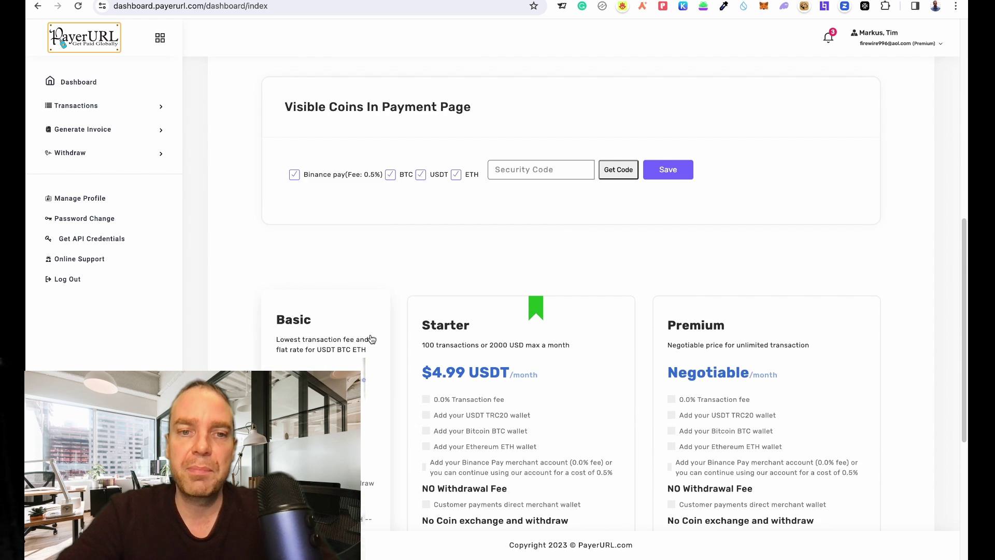
pyautogui.scroll(-1, 367, 330)
pyautogui.scroll(-3, 367, 331)
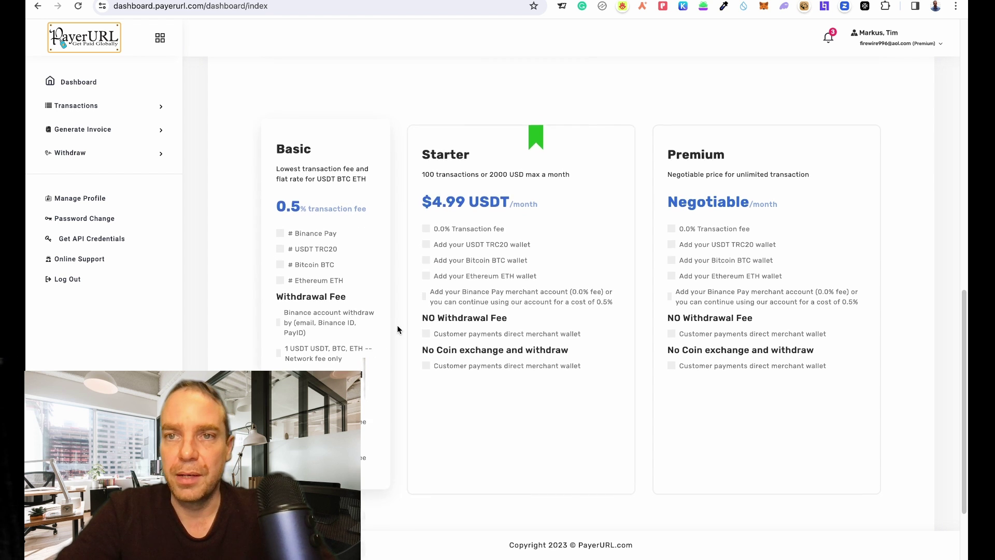
pyautogui.scroll(5, 398, 325)
pyautogui.scroll(2, 402, 327)
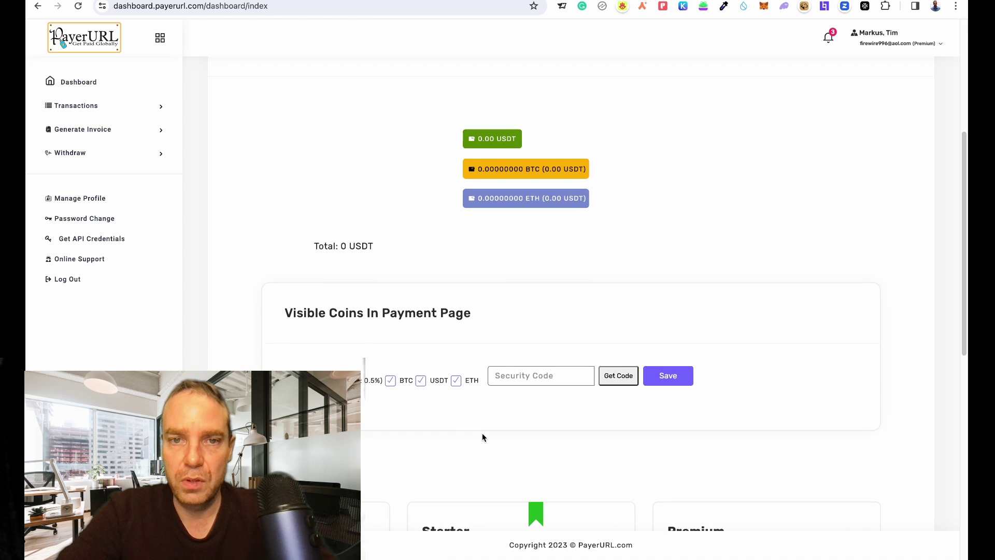
pyautogui.scroll(5, 482, 435)
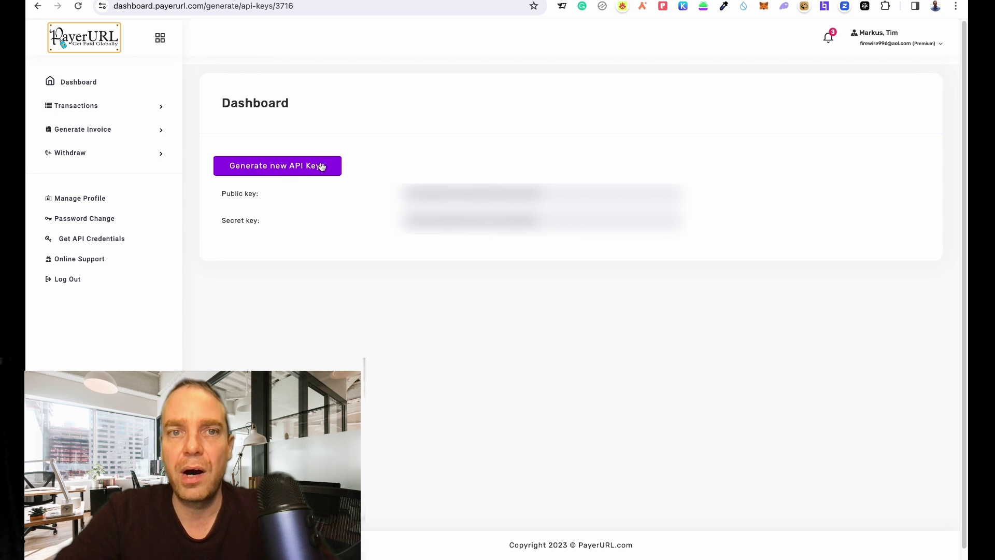
# Step: Select the newly generated PayerURL public key so it can be copied
pyautogui.moveTo(561, 196); pyautogui.dragTo(406, 194)
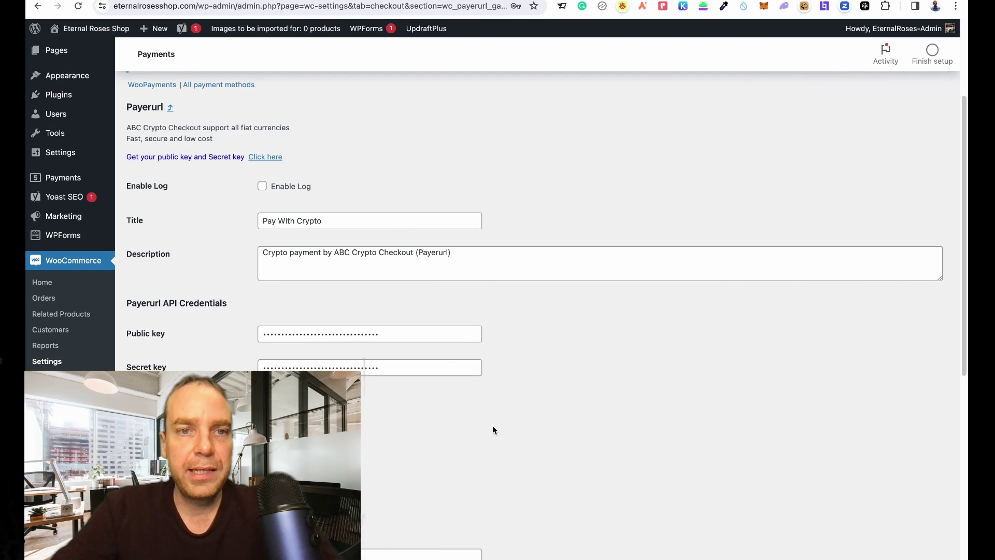
# Step: Verify the Payerurl API keys, then review fee and advanced settings, keeping the first advanced option
pyautogui.scroll(-5, 530, 371)
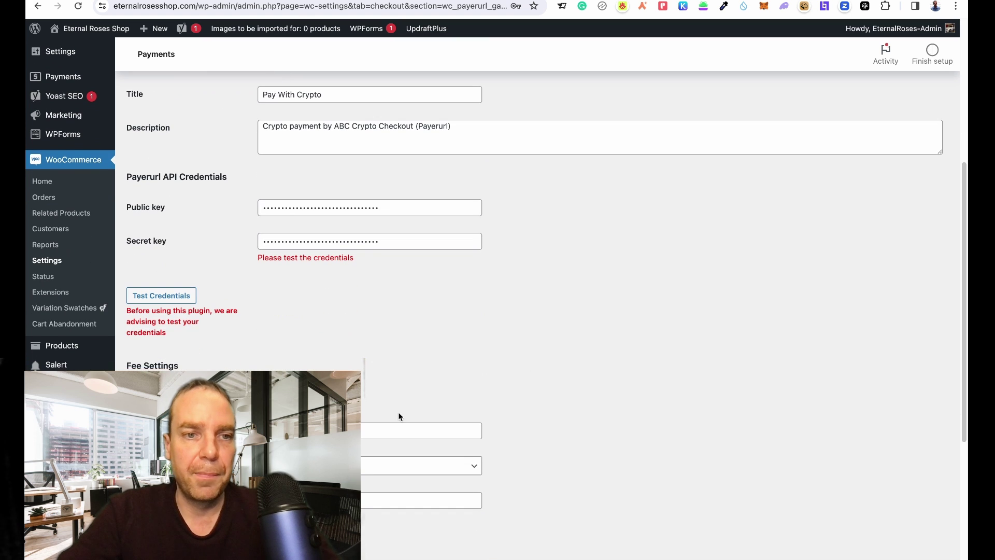
pyautogui.click(174, 301)
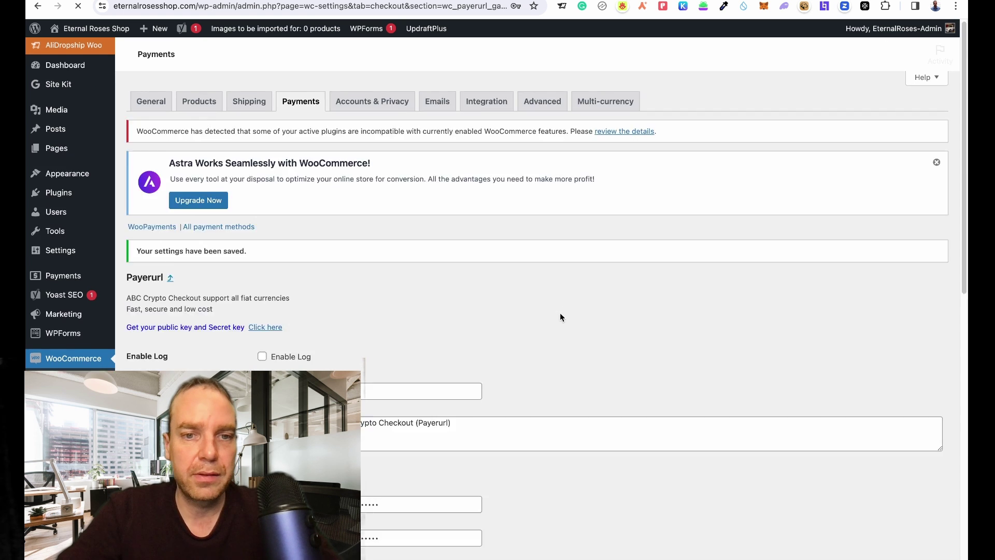
pyautogui.scroll(-10, 560, 313)
pyautogui.scroll(-1, 560, 313)
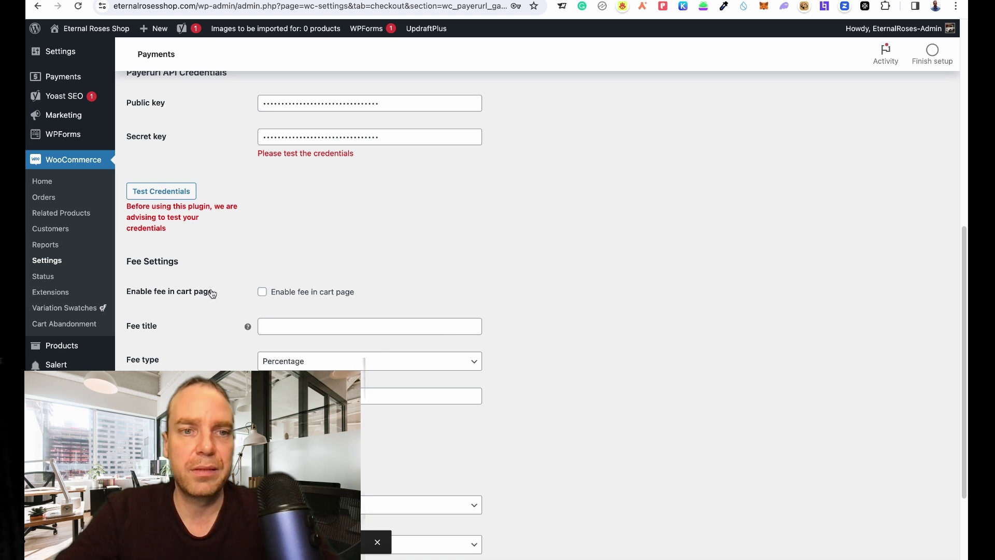
pyautogui.scroll(-2, 477, 228)
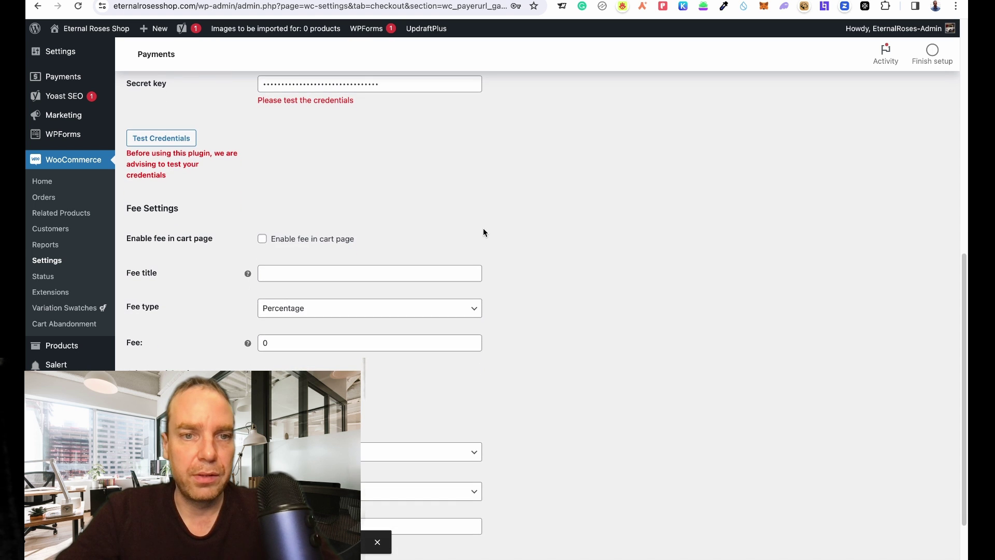
pyautogui.scroll(-2, 483, 229)
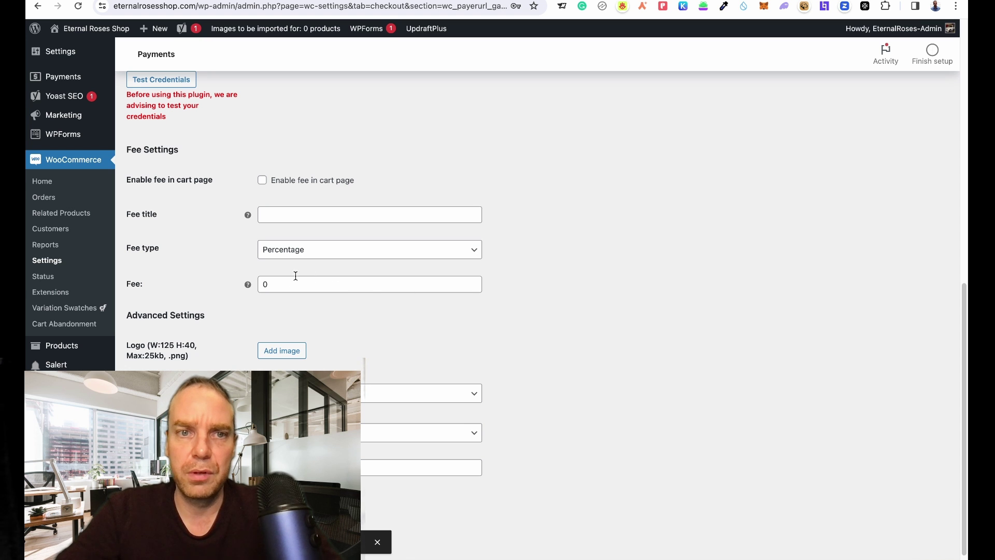
pyautogui.scroll(-1, 523, 303)
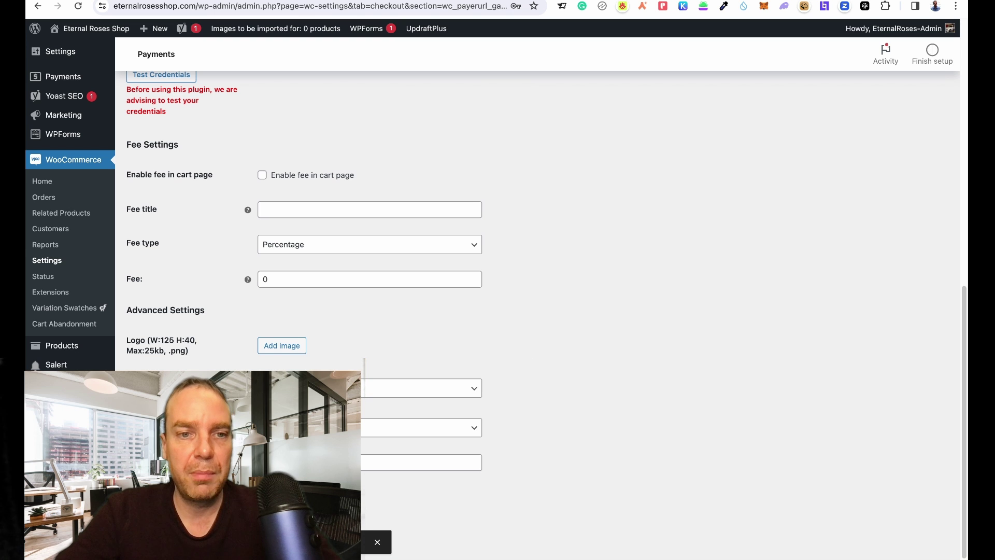
pyautogui.click(321, 388)
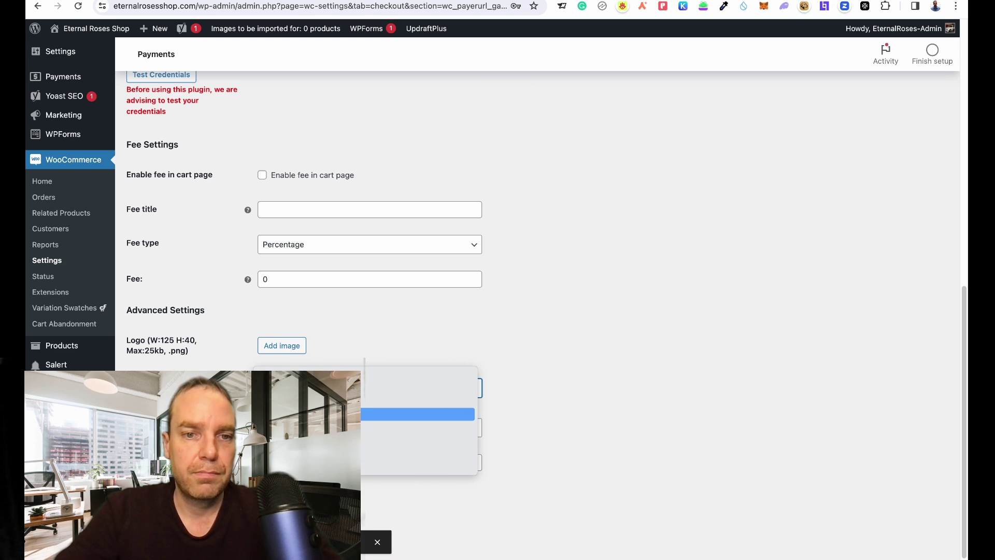
pyautogui.click(342, 388)
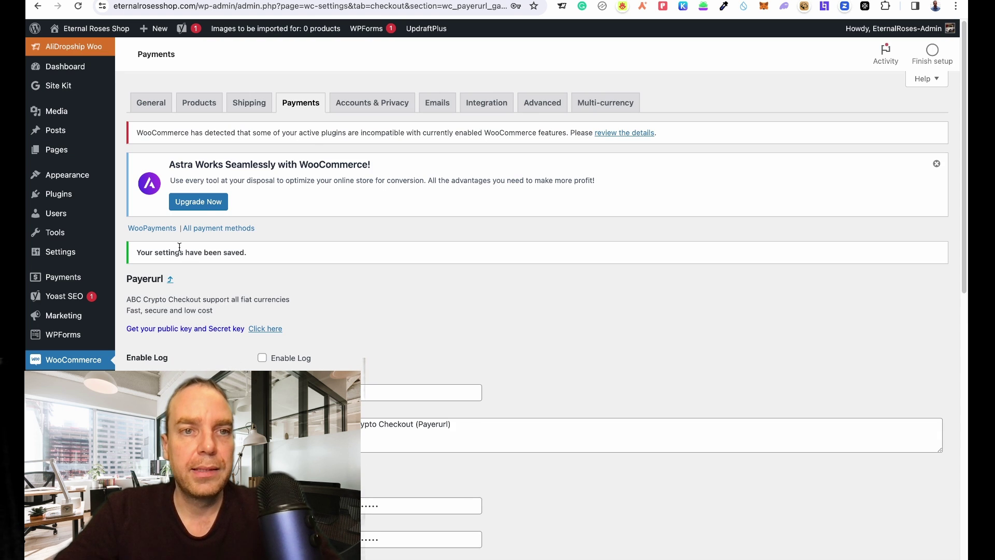
# Step: In the Payments list, toggle on the Payerurl – Pay With Crypto method
pyautogui.click(304, 105)
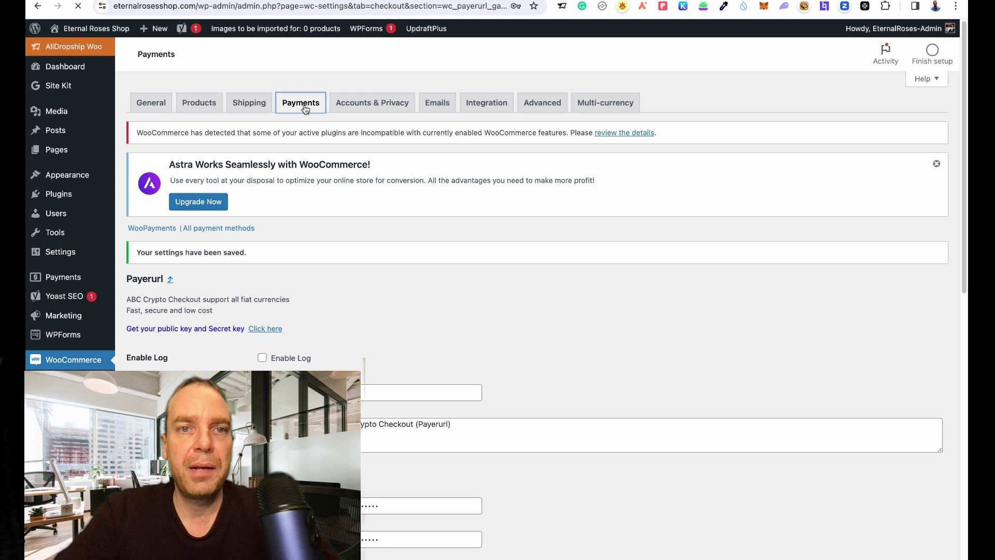
pyautogui.scroll(-5, 449, 215)
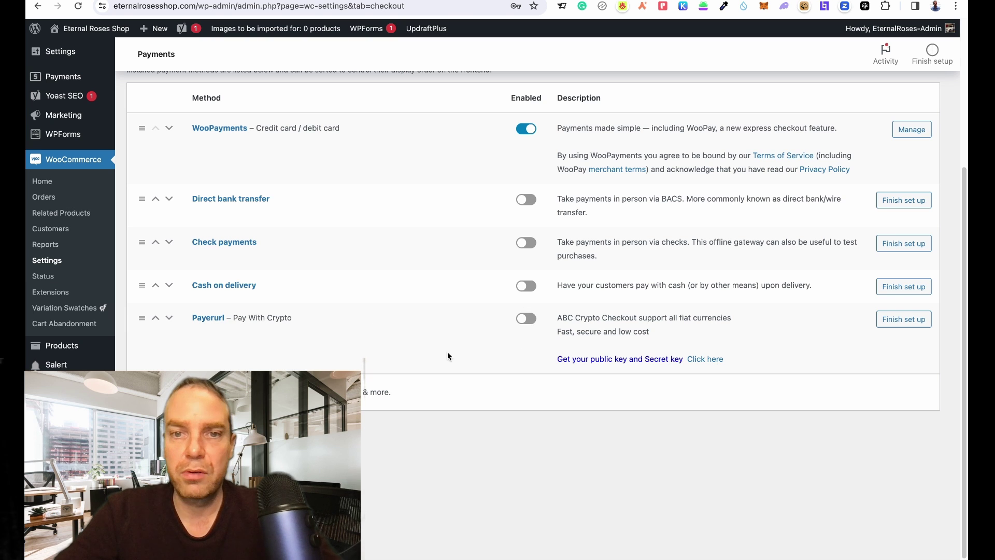
pyautogui.click(530, 321)
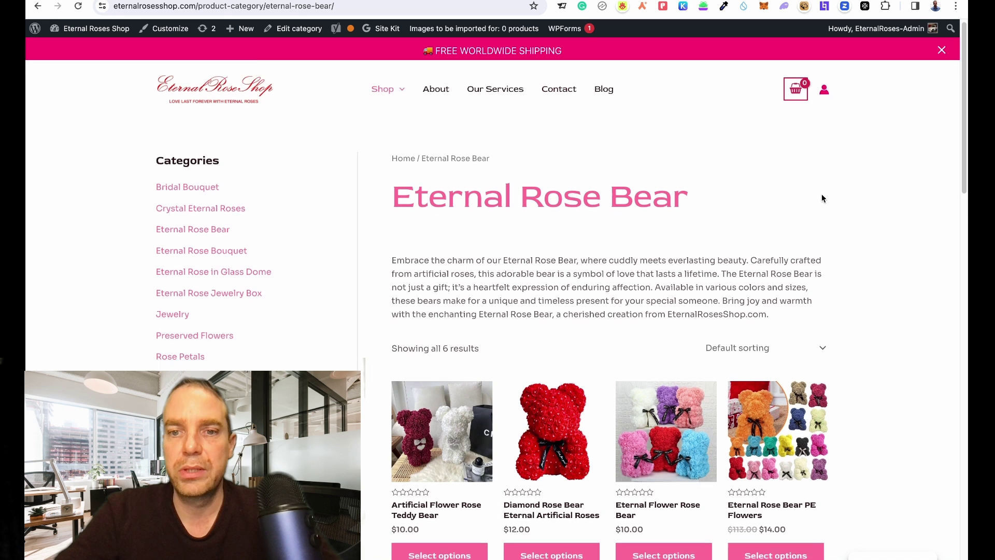
pyautogui.scroll(-2, 822, 195)
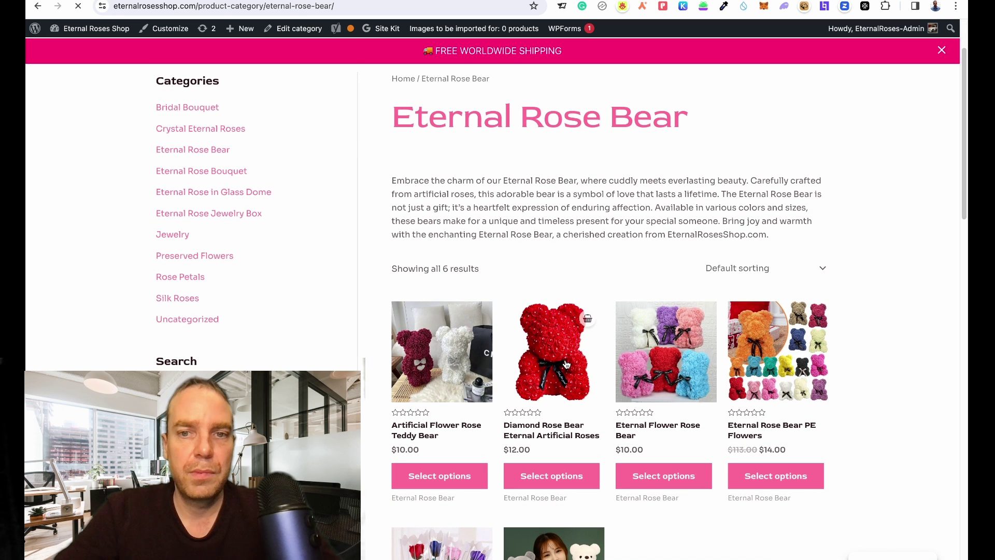
# Step: Add the Diamond Rose Bear in the 25cm size to the cart
pyautogui.click(567, 365)
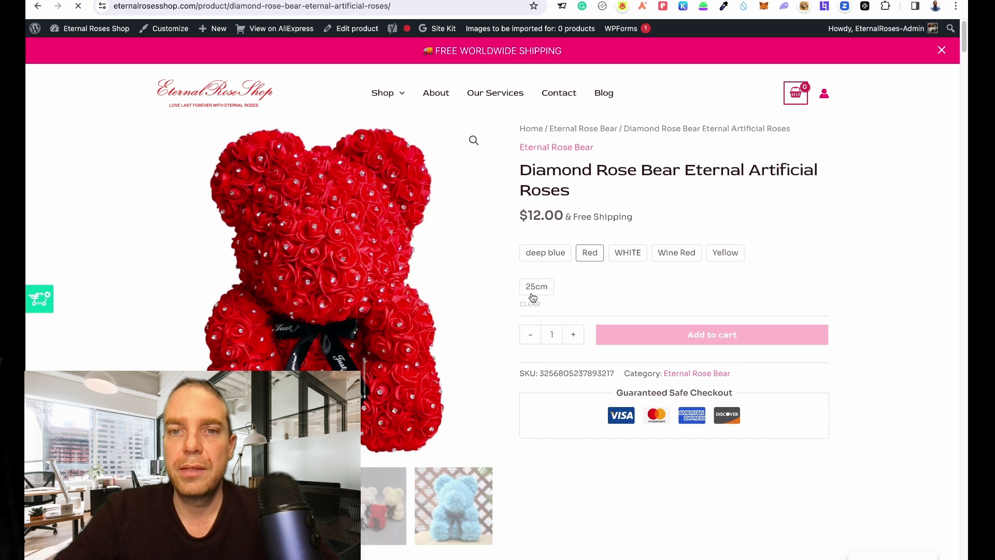
pyautogui.click(532, 297)
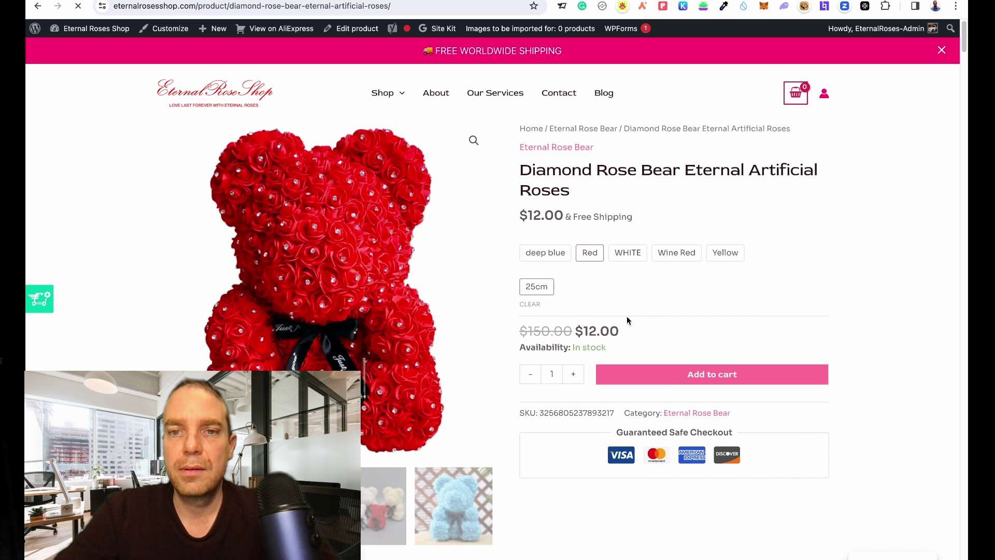
pyautogui.click(692, 381)
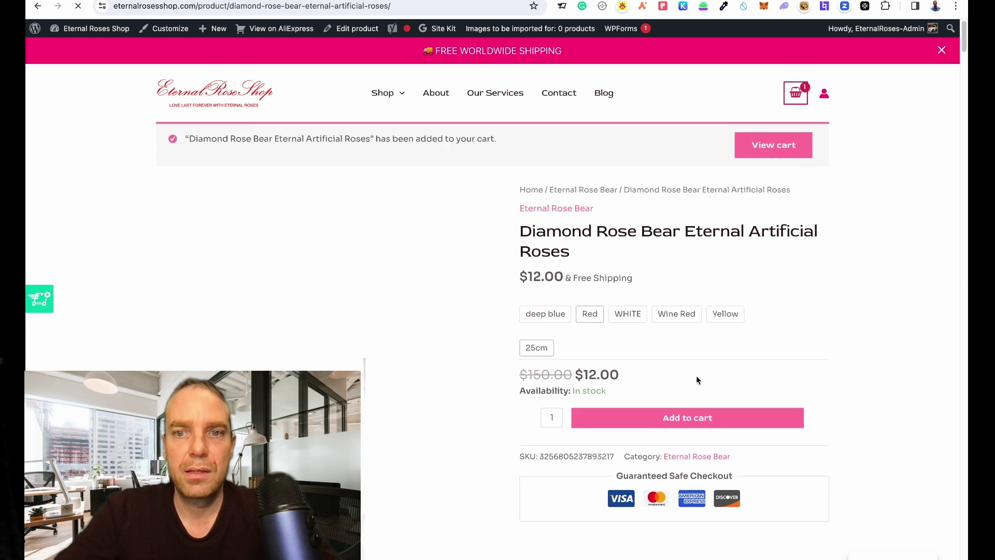
pyautogui.scroll(-2, 807, 334)
pyautogui.scroll(2, 808, 335)
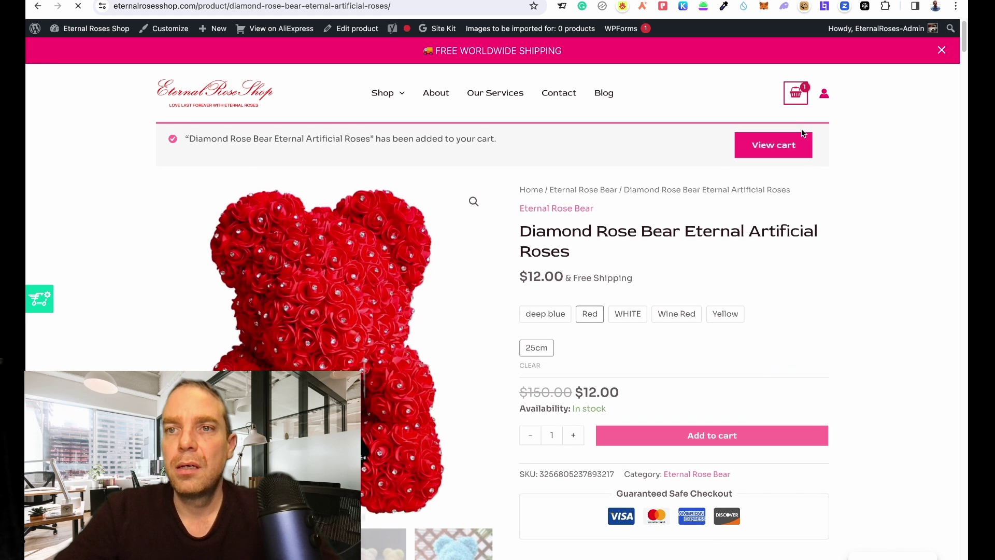
# Step: Go from the cart to checkout and select Pay With Crypto instead of credit card
pyautogui.click(780, 154)
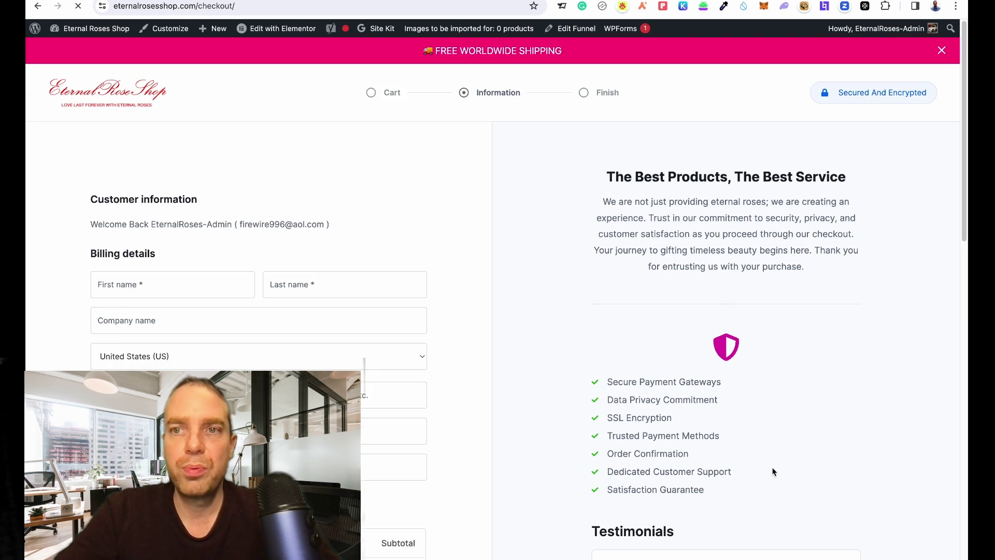
pyautogui.scroll(-3, 789, 295)
pyautogui.scroll(-10, 492, 234)
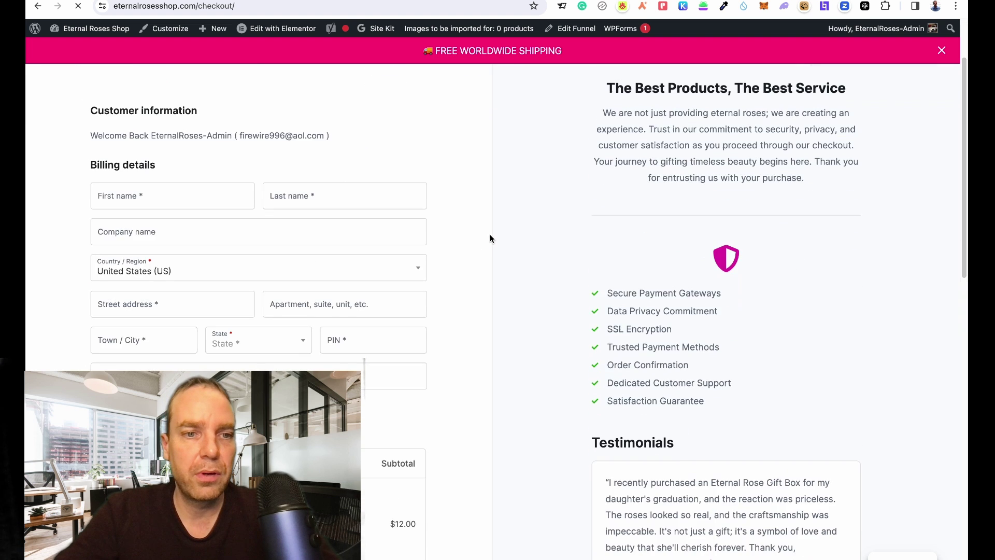
pyautogui.scroll(-5, 497, 235)
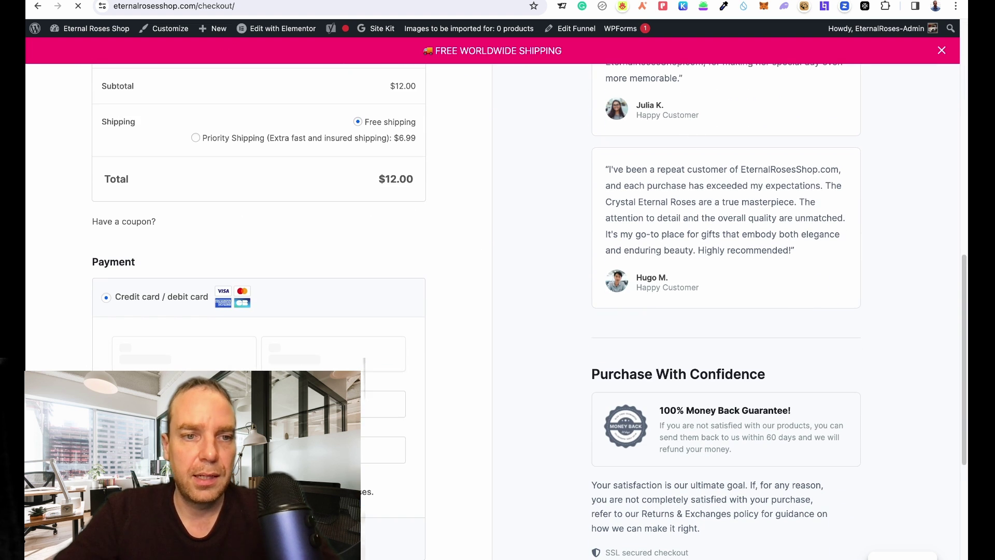
pyautogui.scroll(-4, 89, 347)
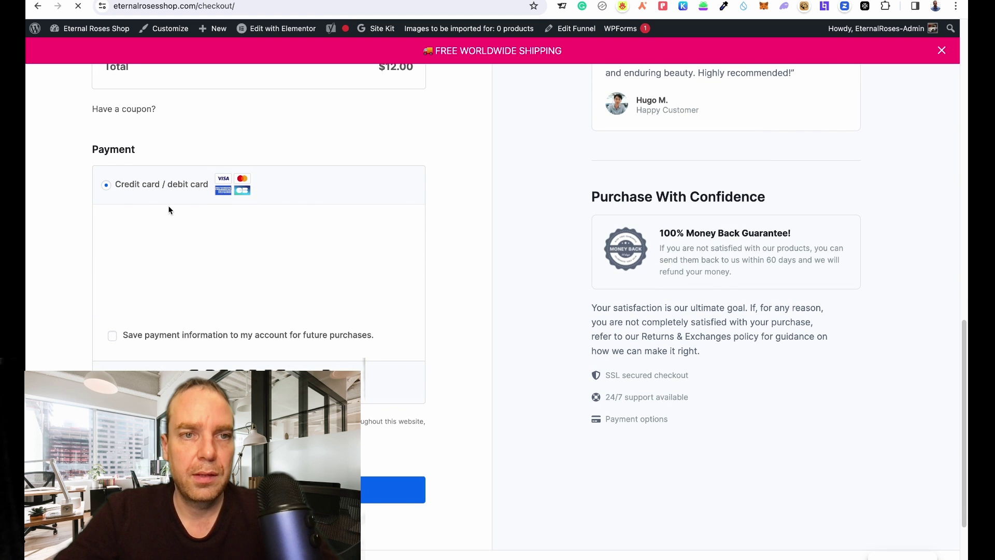
pyautogui.scroll(-1, 145, 288)
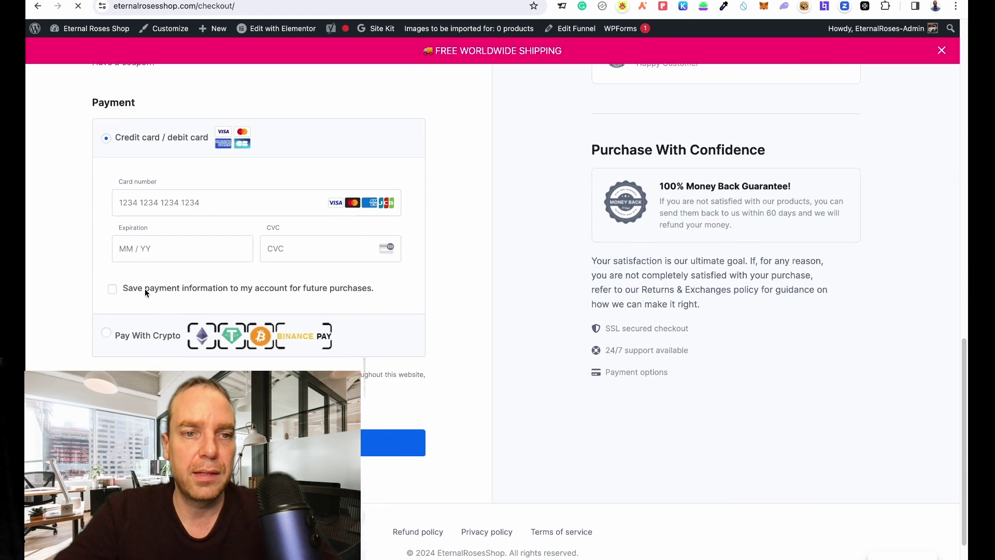
pyautogui.click(104, 333)
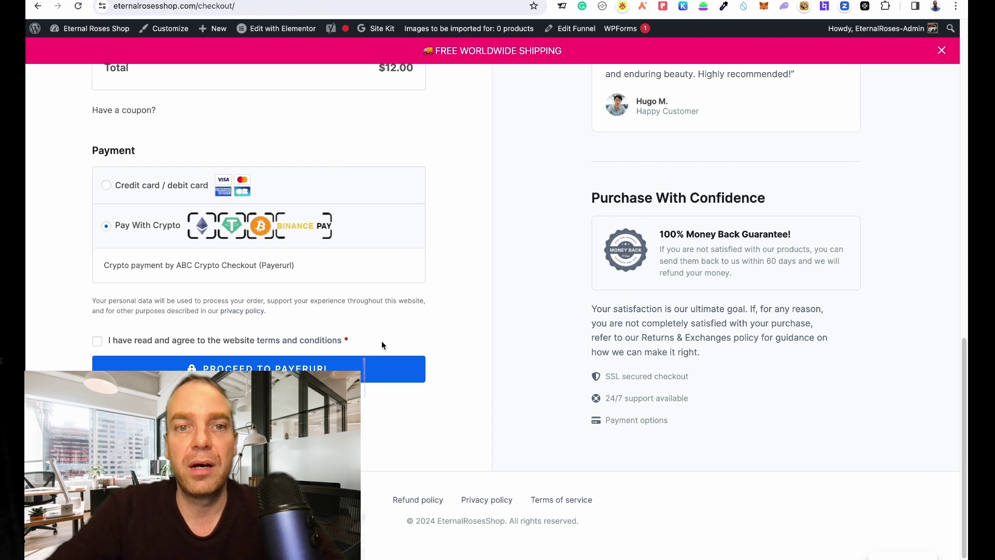
pyautogui.scroll(3, 483, 358)
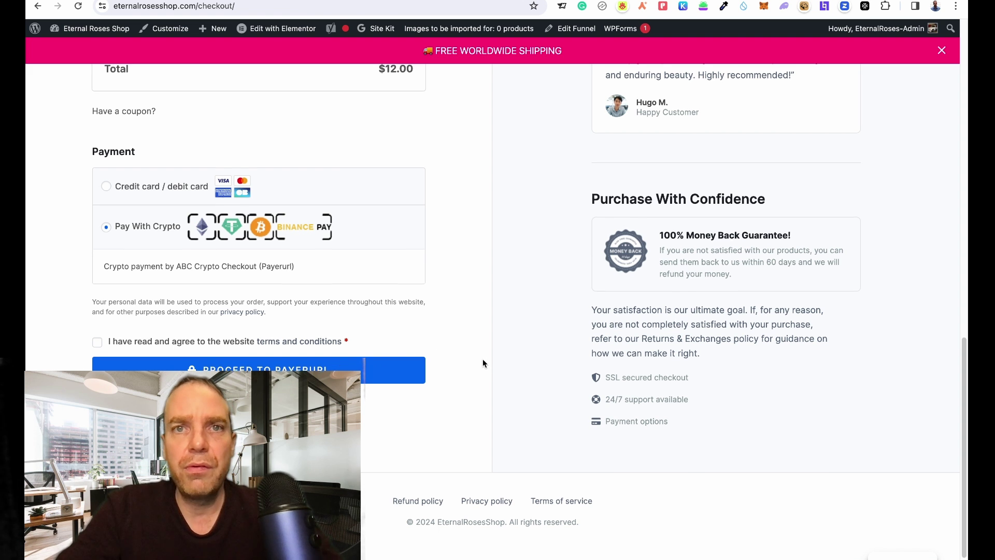
# Step: Scroll the checkout page back up to the top
pyautogui.scroll(10, 484, 360)
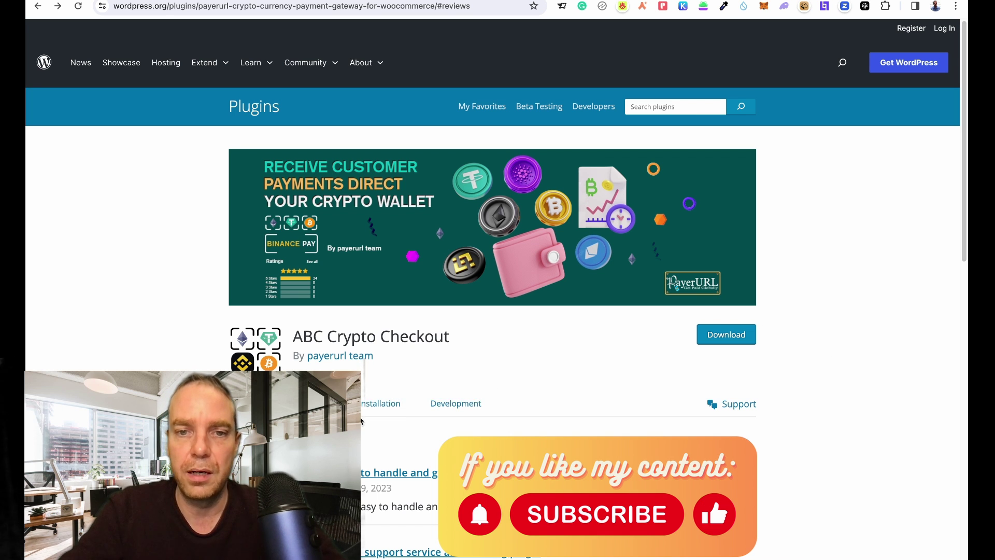
# Step: Switch the ABC Crypto Checkout plugin page to its Details tab and scroll through it
pyautogui.click(256, 404)
pyautogui.scroll(-6, 455, 264)
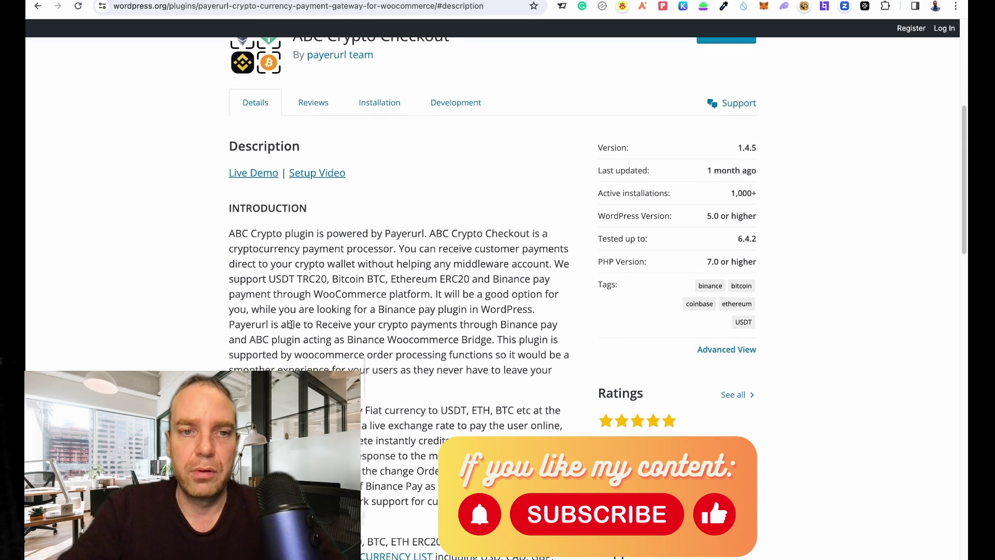
pyautogui.scroll(-2, 206, 240)
pyautogui.scroll(5, 842, 353)
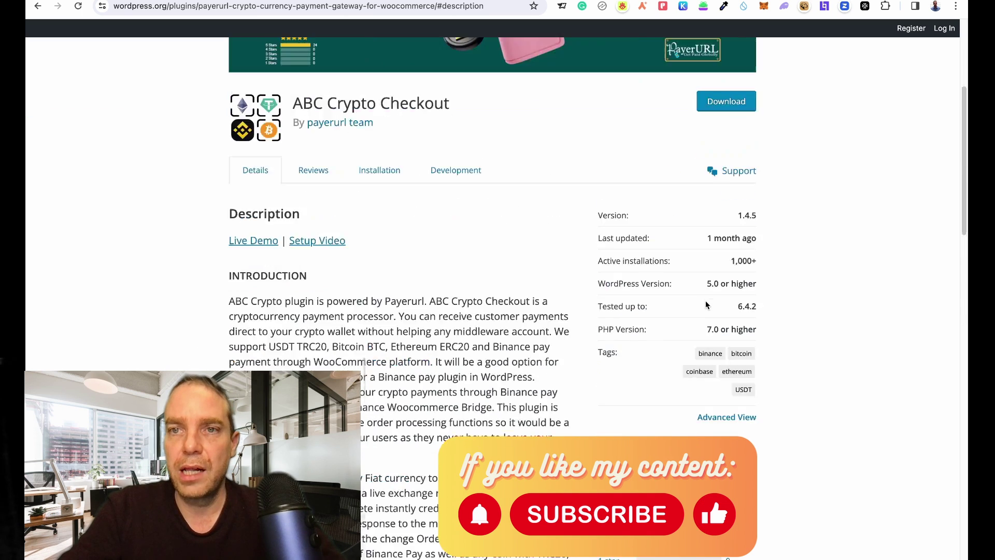
pyautogui.scroll(4, 843, 353)
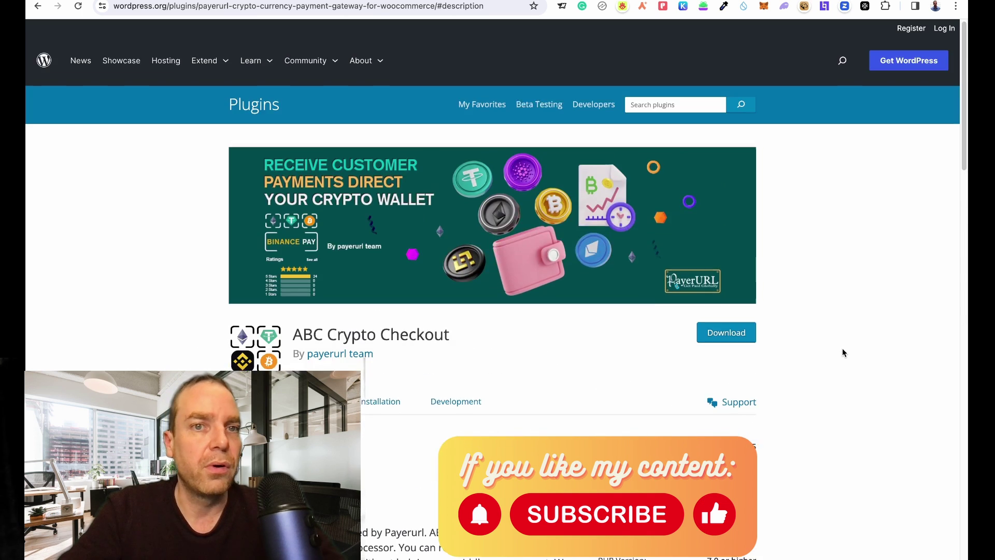